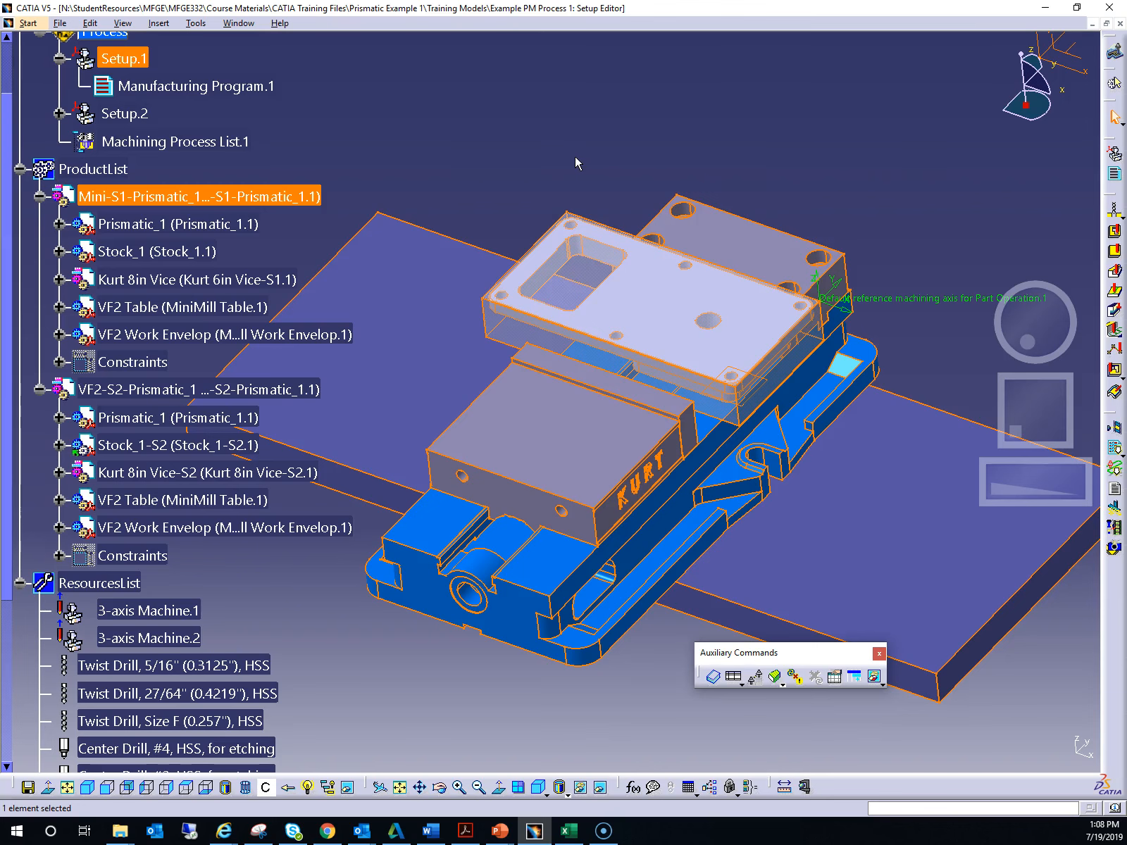
- Hide the Stock_1 body of the first product in the model
scroll(575, 157, "down", 1)
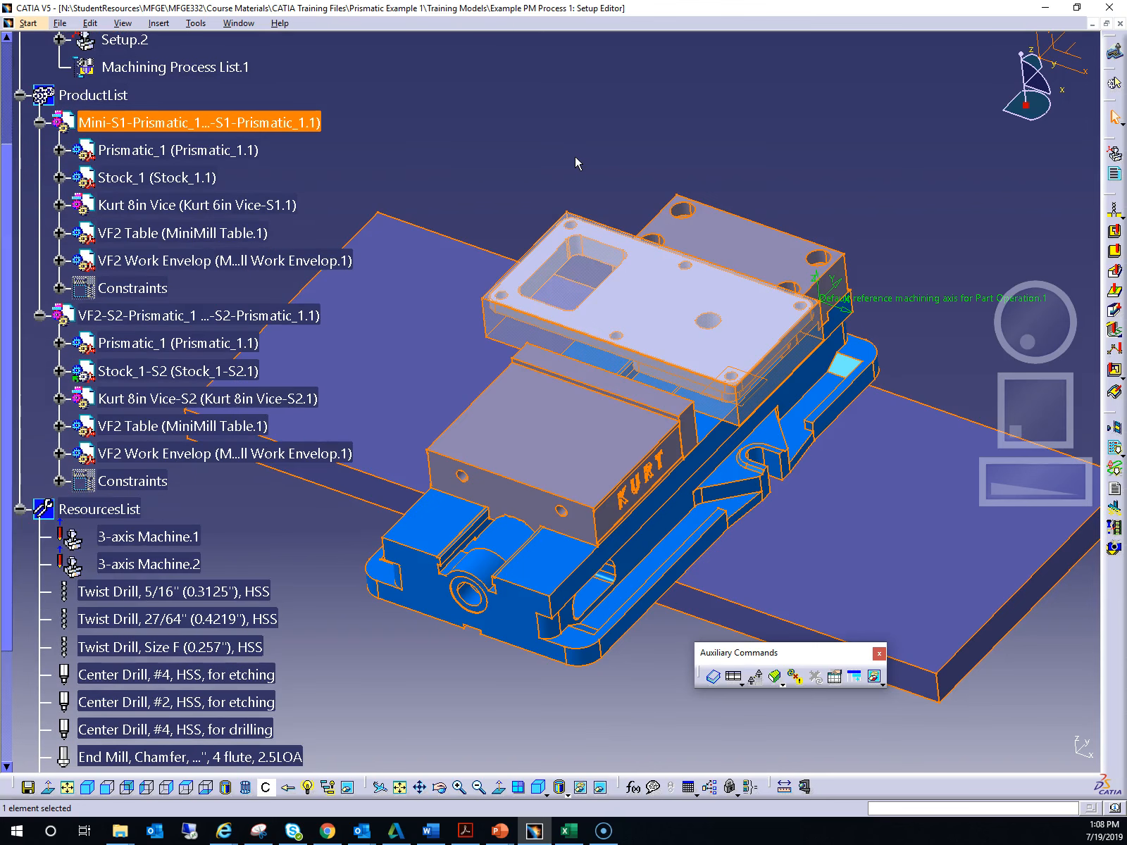
scroll(574, 156, "down", 1)
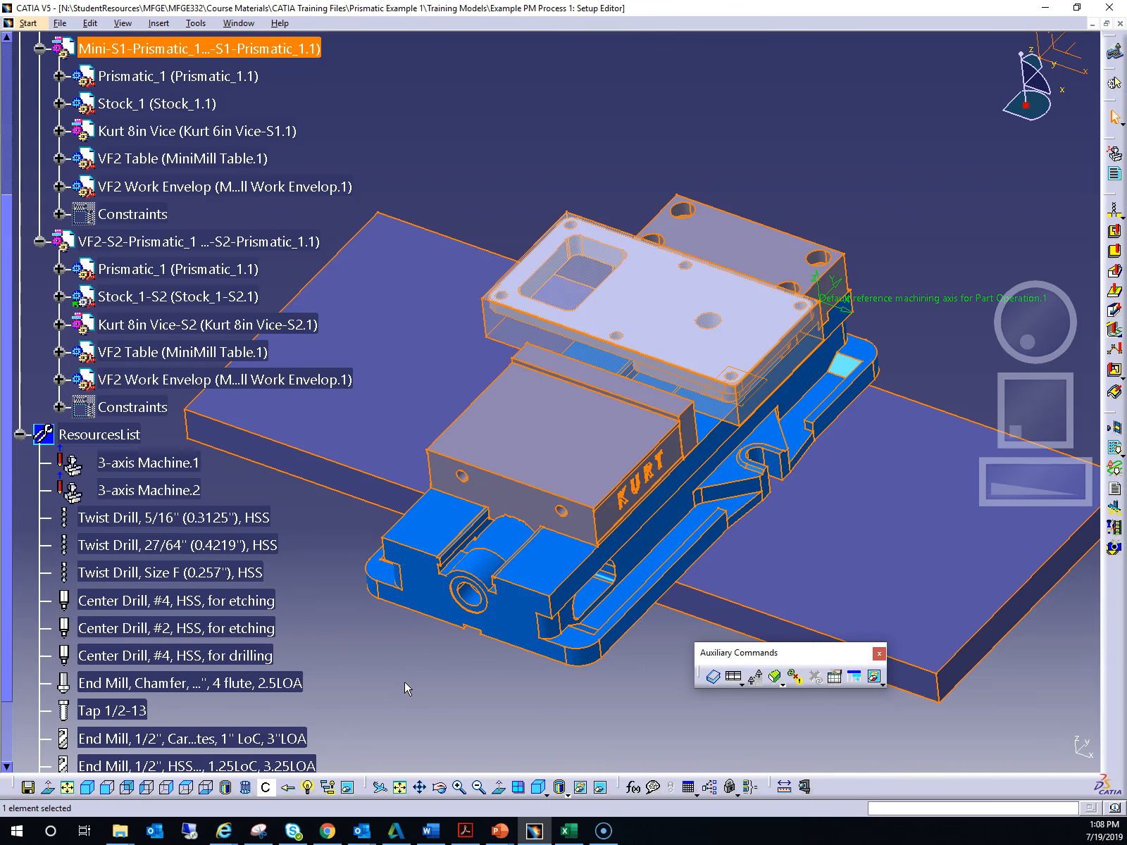
left_click_drag(993, 495, 1031, 426)
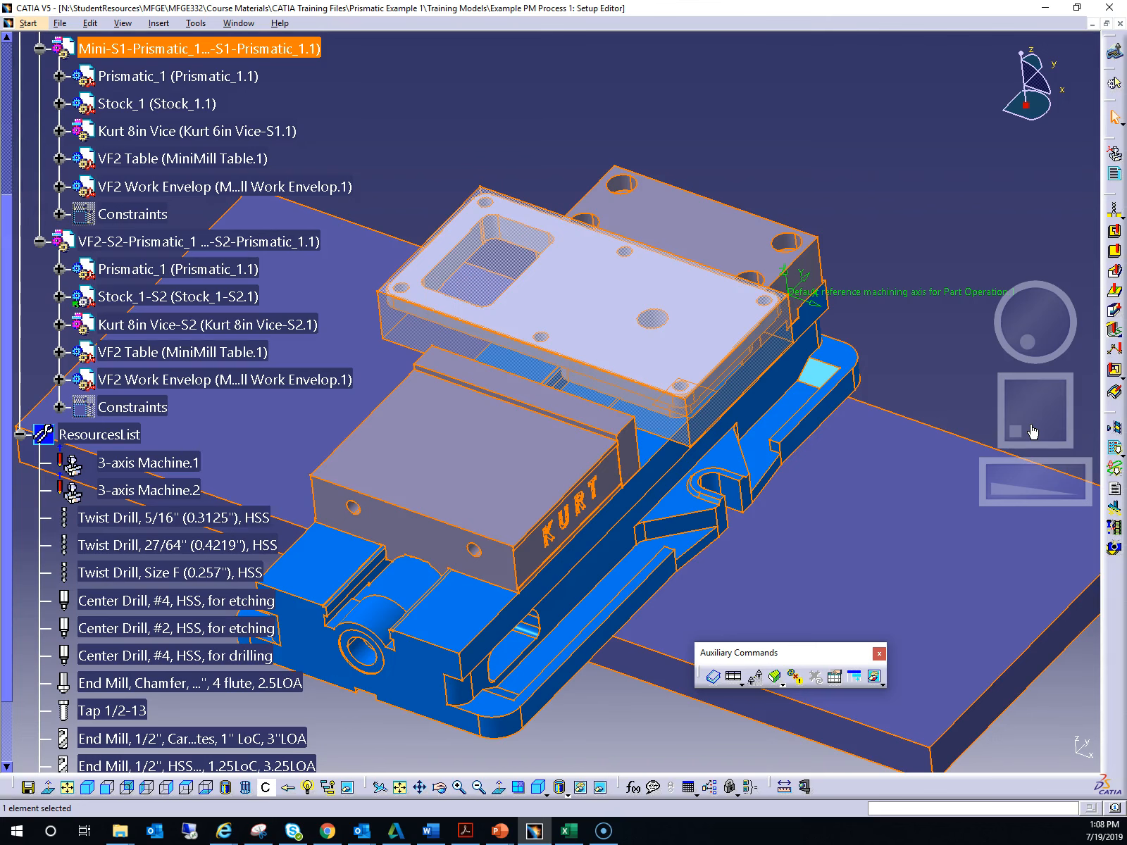
scroll(887, 220, "up", 2)
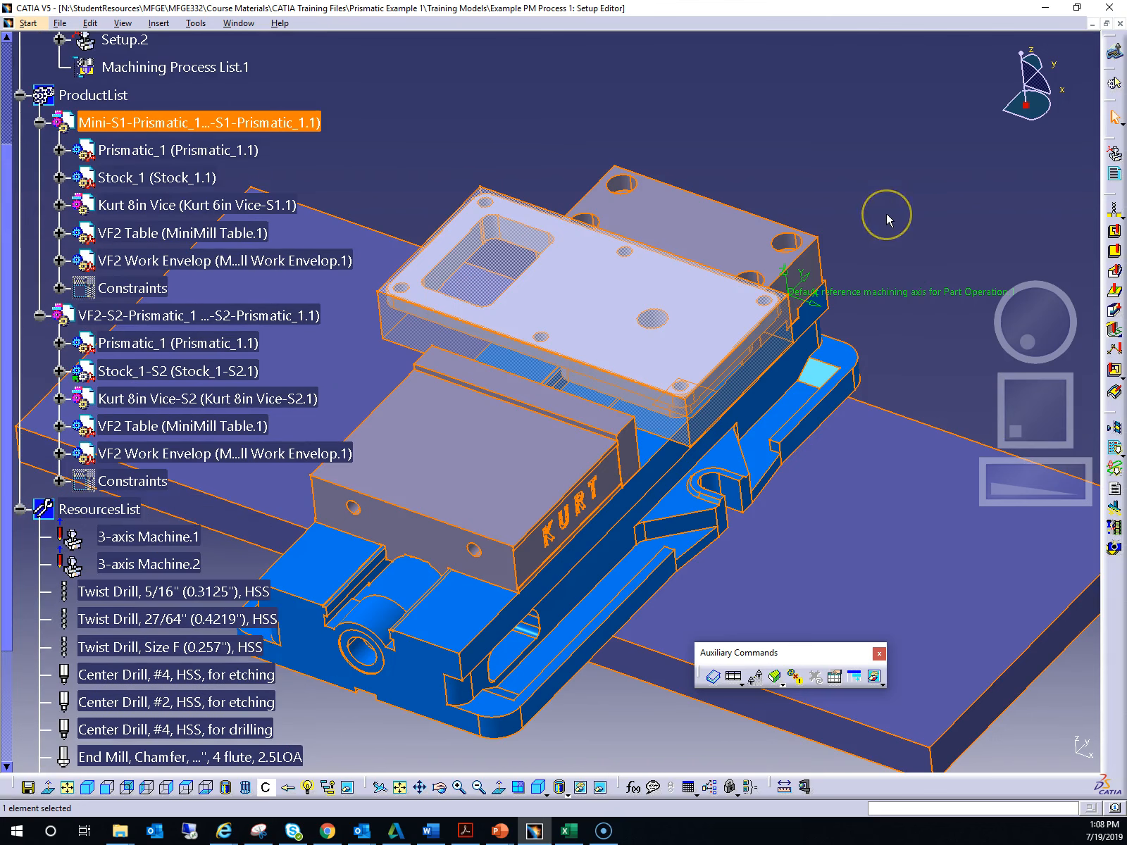
scroll(886, 213, "up", 4)
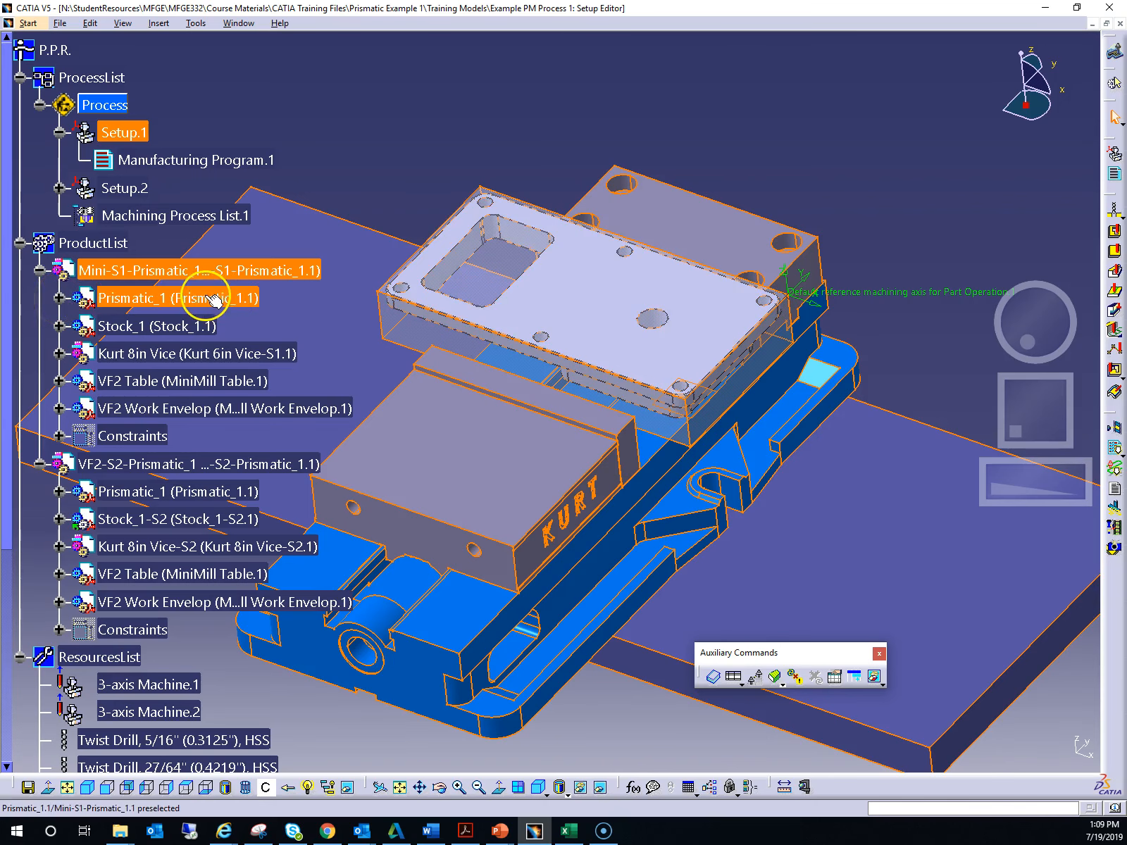
right_click(158, 325)
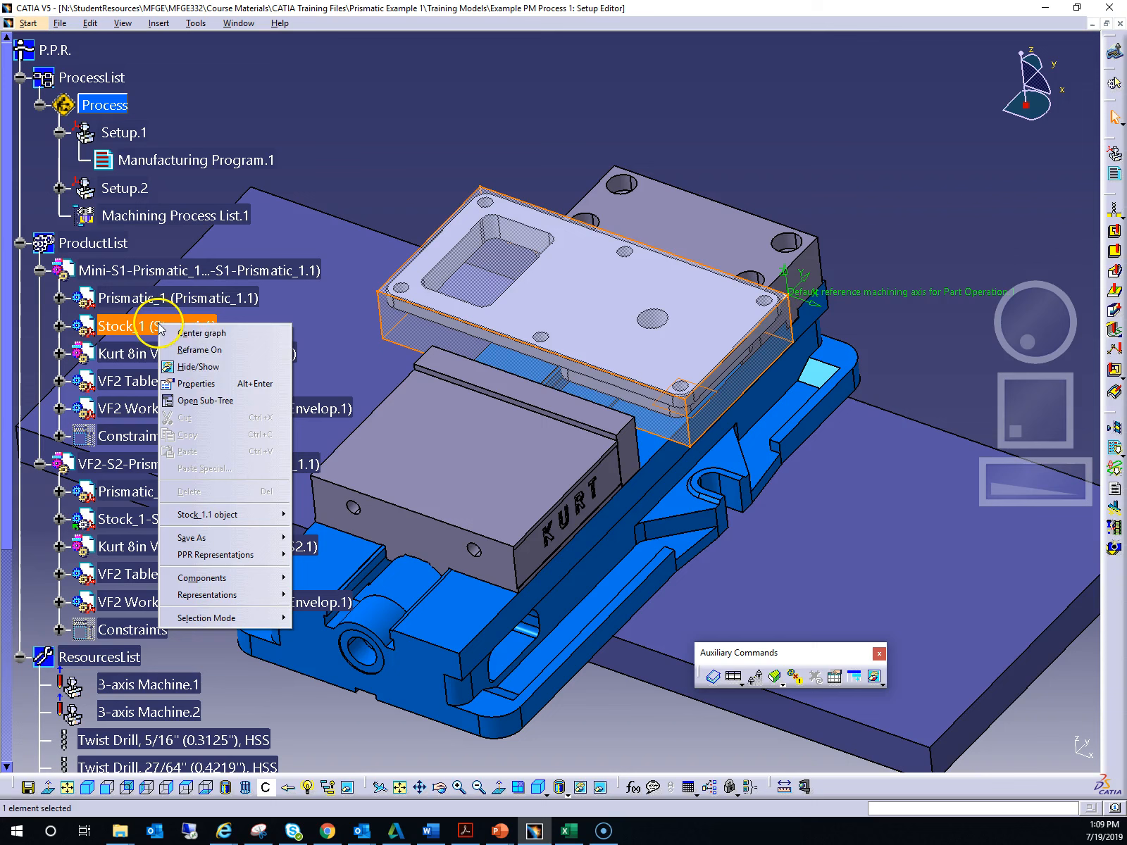
left_click(216, 367)
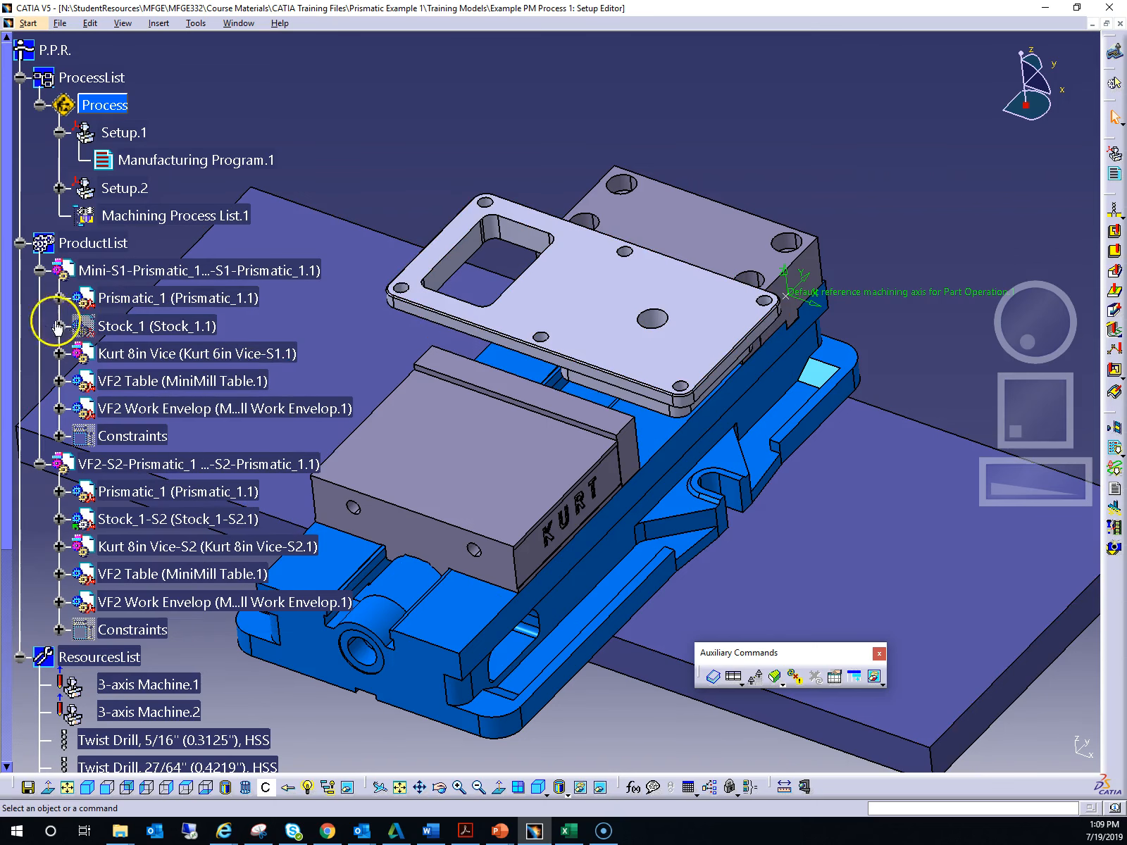
- Expand Prismatic_1 down to its PartBody features and show the Main View sketch
left_click(57, 298)
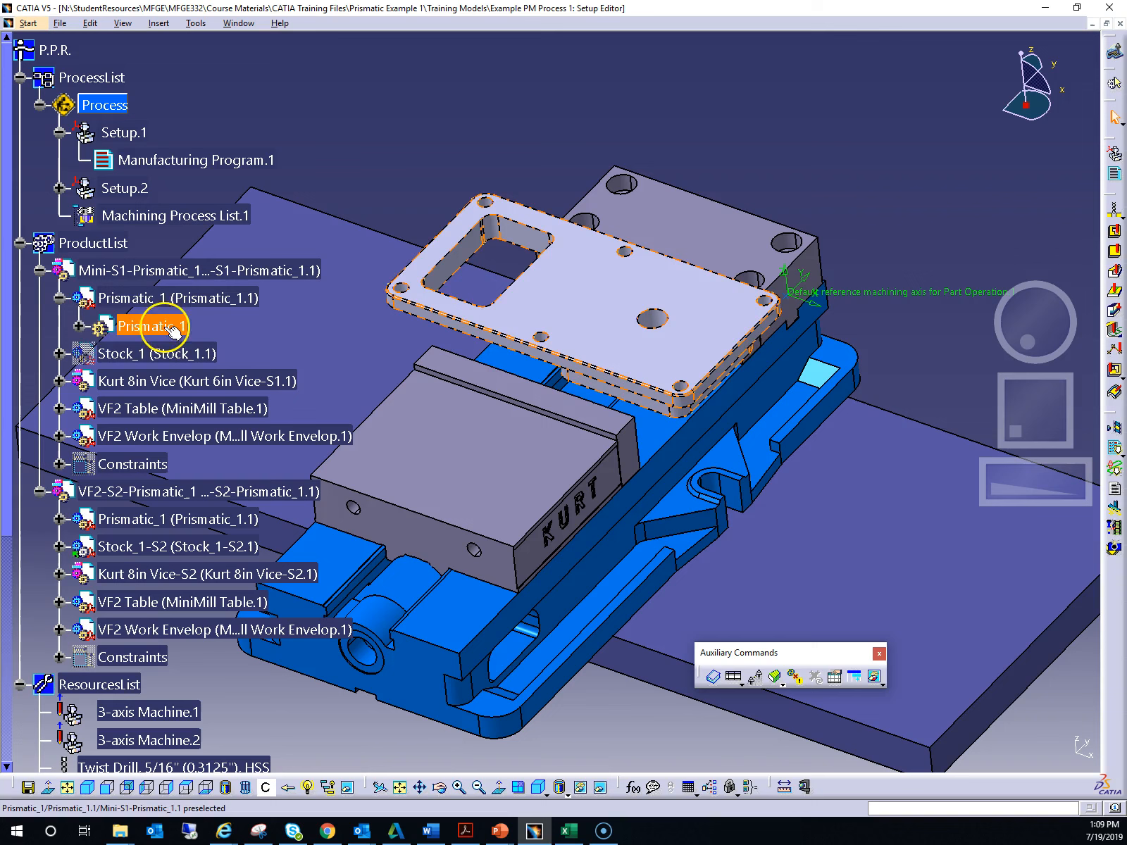
left_click(79, 325)
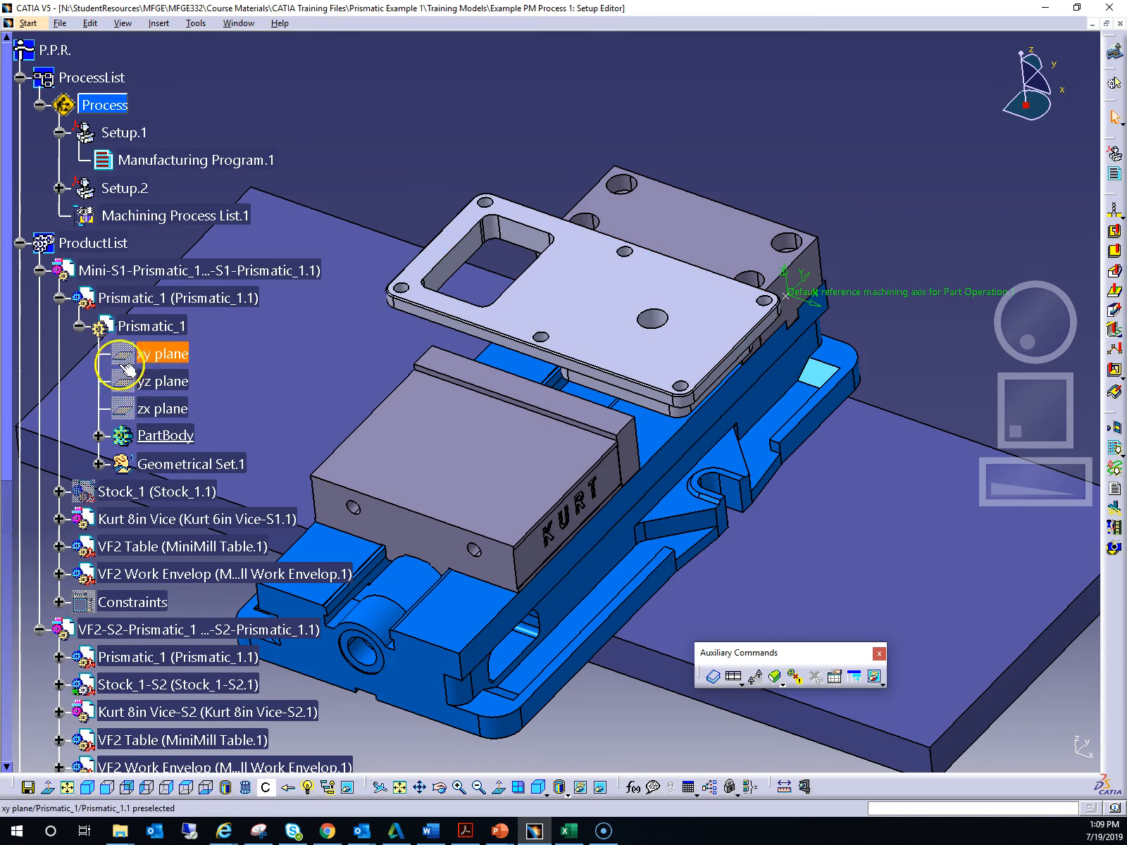
left_click(98, 435)
scroll(264, 390, "down", 12)
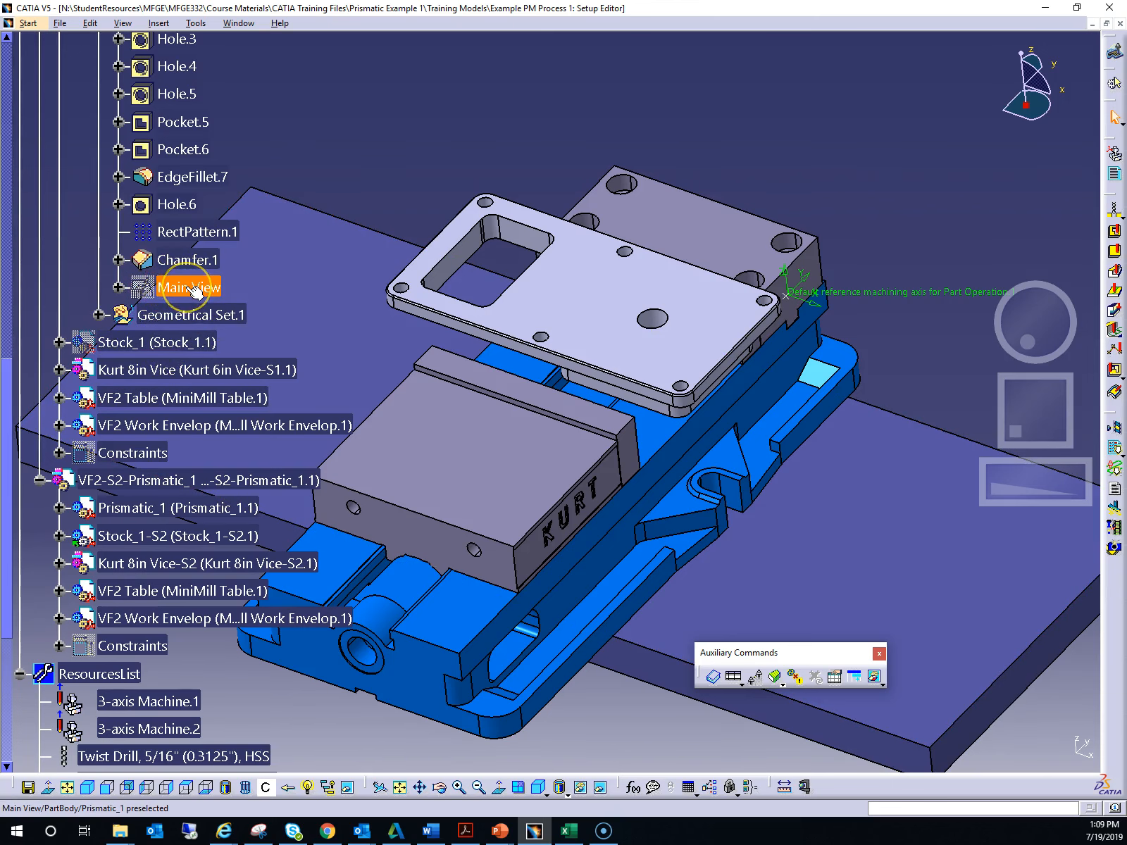
right_click(188, 288)
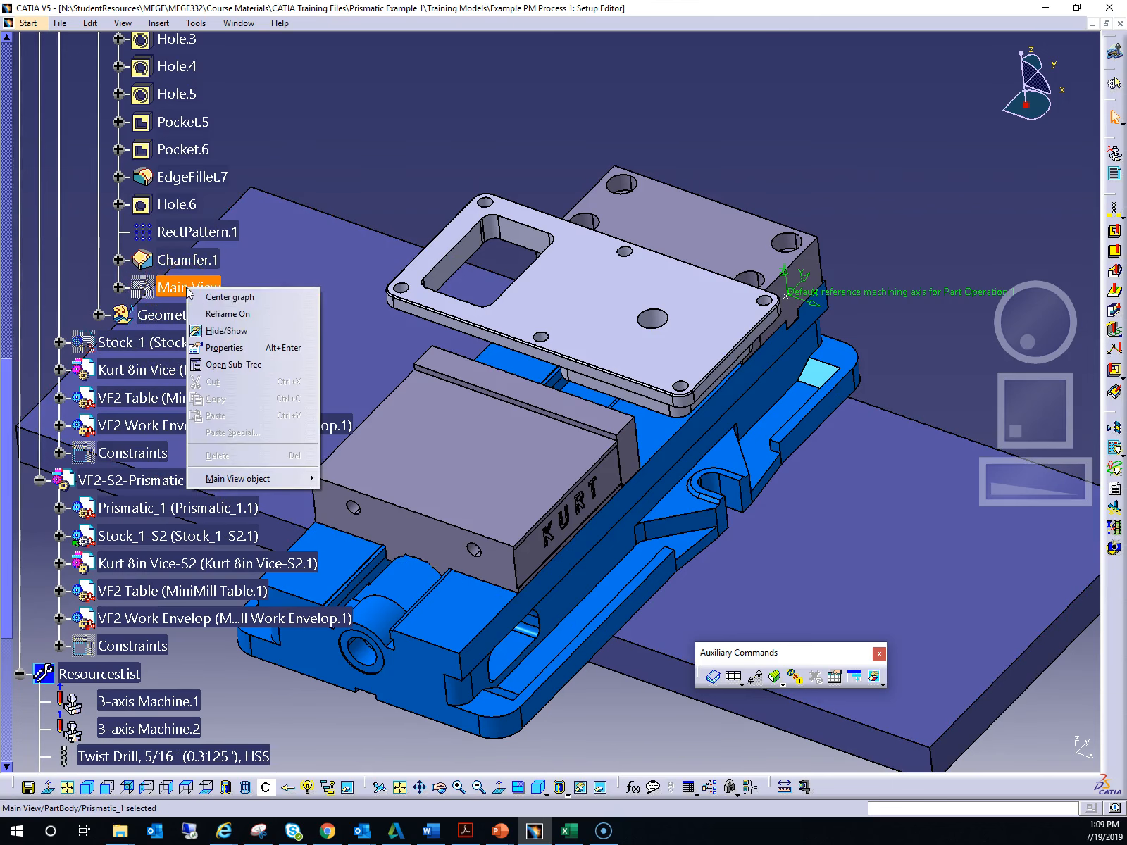
left_click(230, 331)
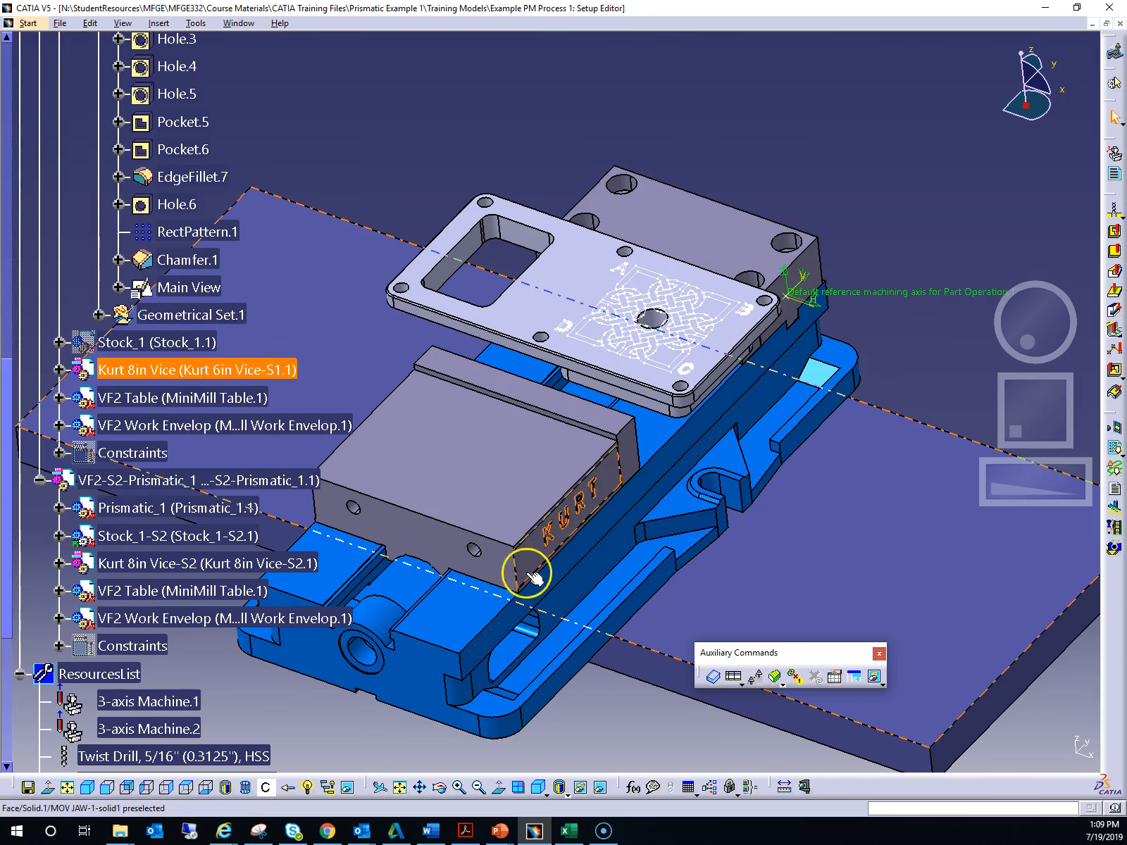
- Switch to the standard top view and zoom in on the etched knot pattern on the part
left_click(187, 791)
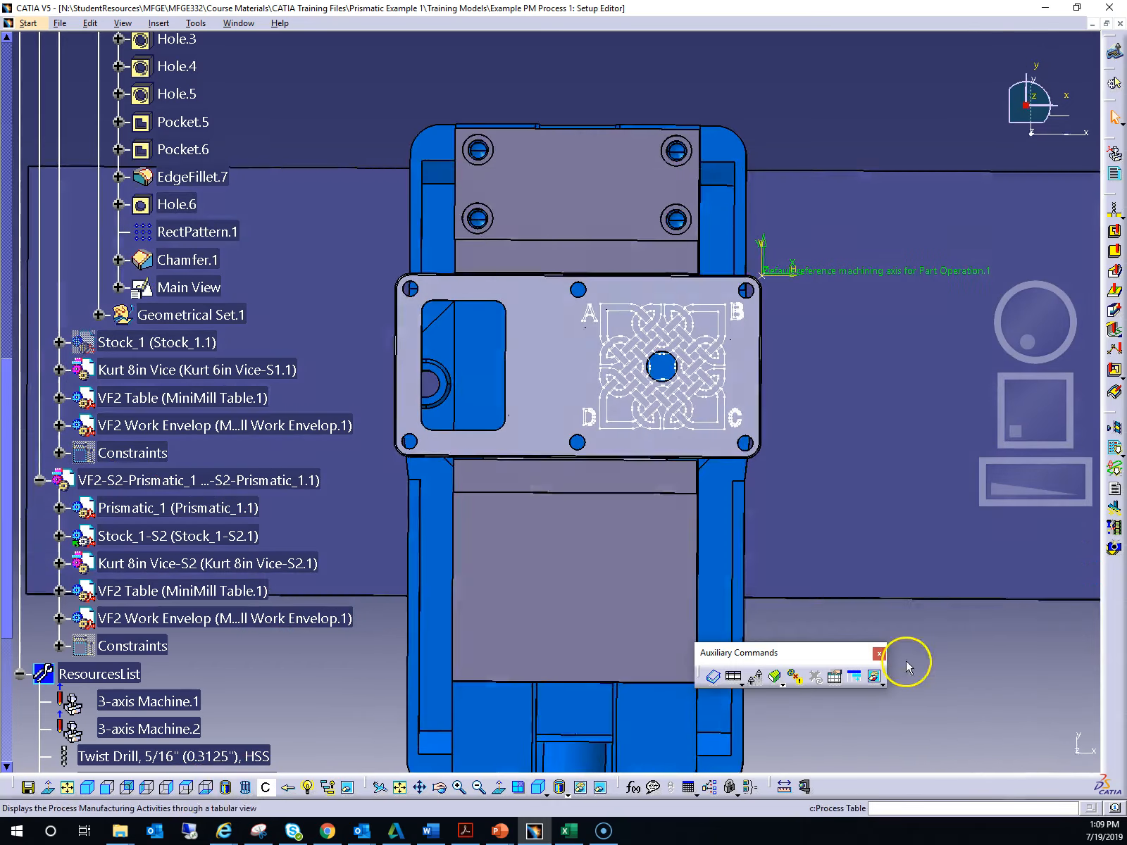
left_click_drag(1017, 490, 1081, 478)
left_click_drag(1052, 417, 1015, 408)
left_click_drag(1011, 475, 1051, 475)
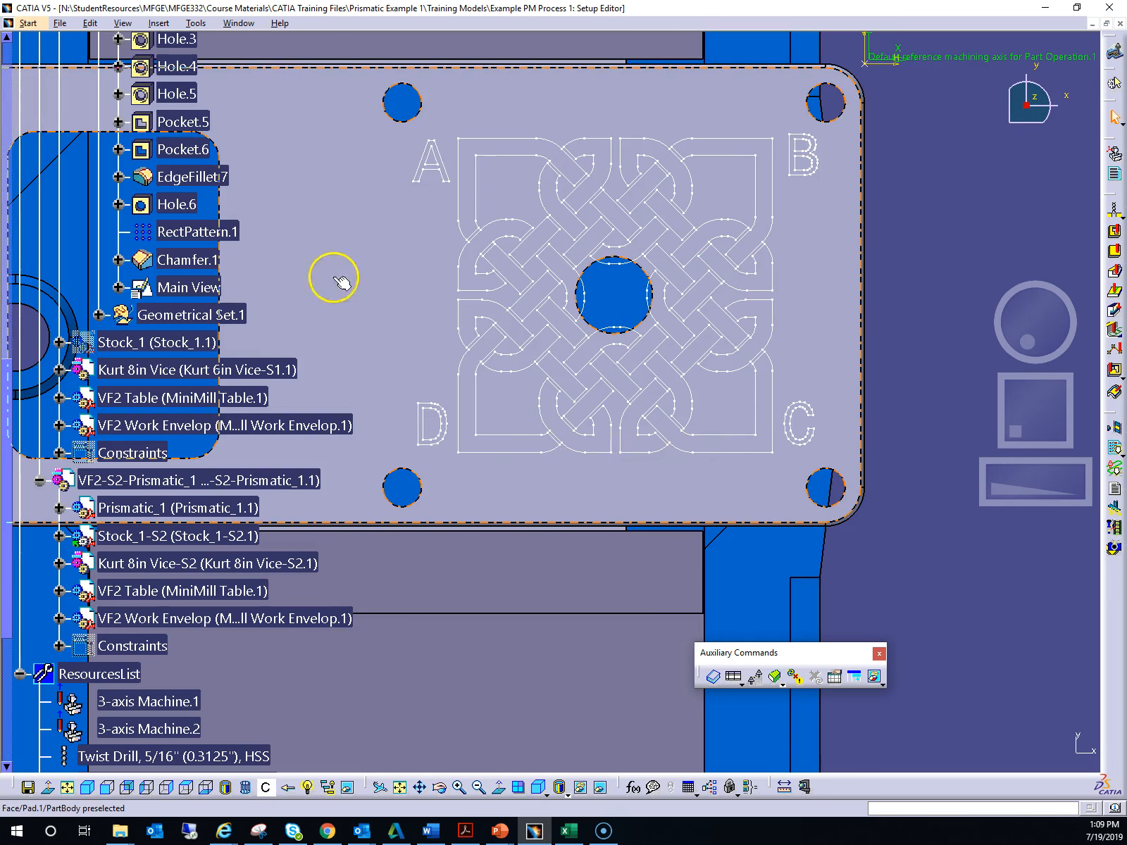
left_click_drag(1006, 313, 1017, 448)
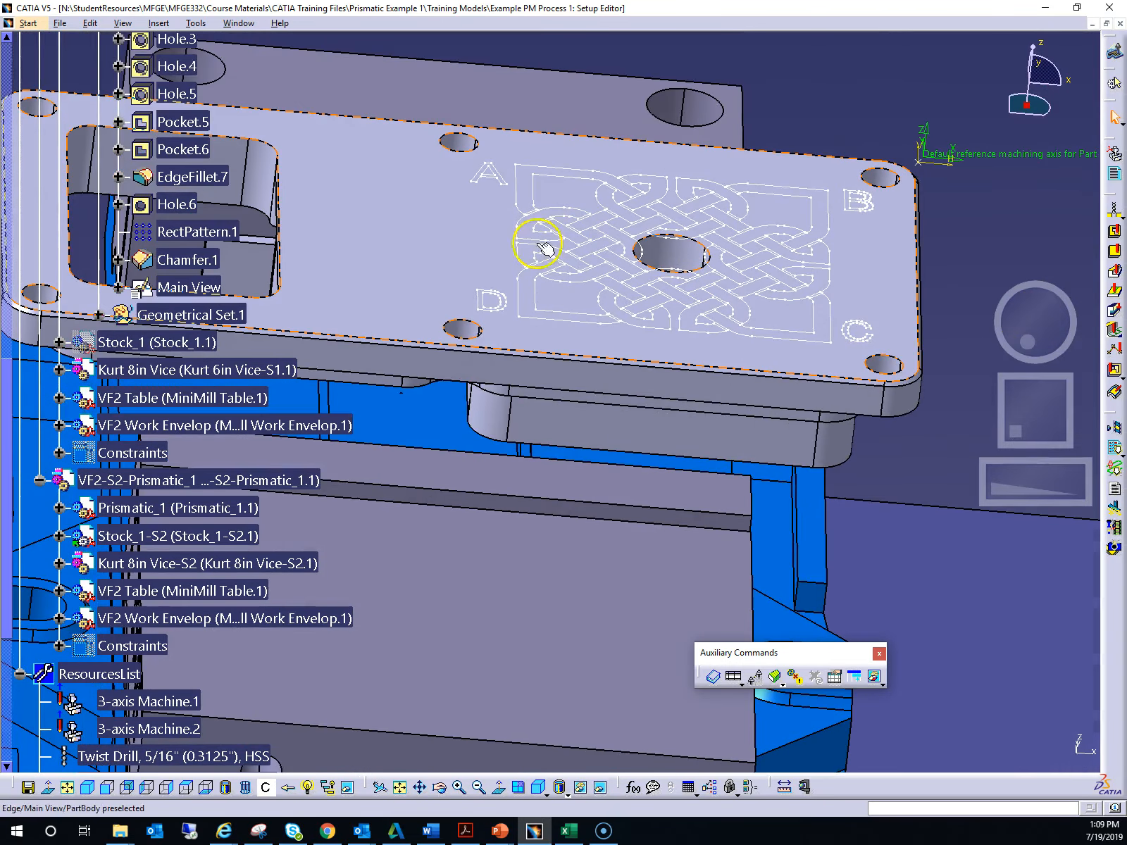
left_click(187, 788)
- Collapse both product nodes in the specification tree
scroll(471, 722, "up", 6)
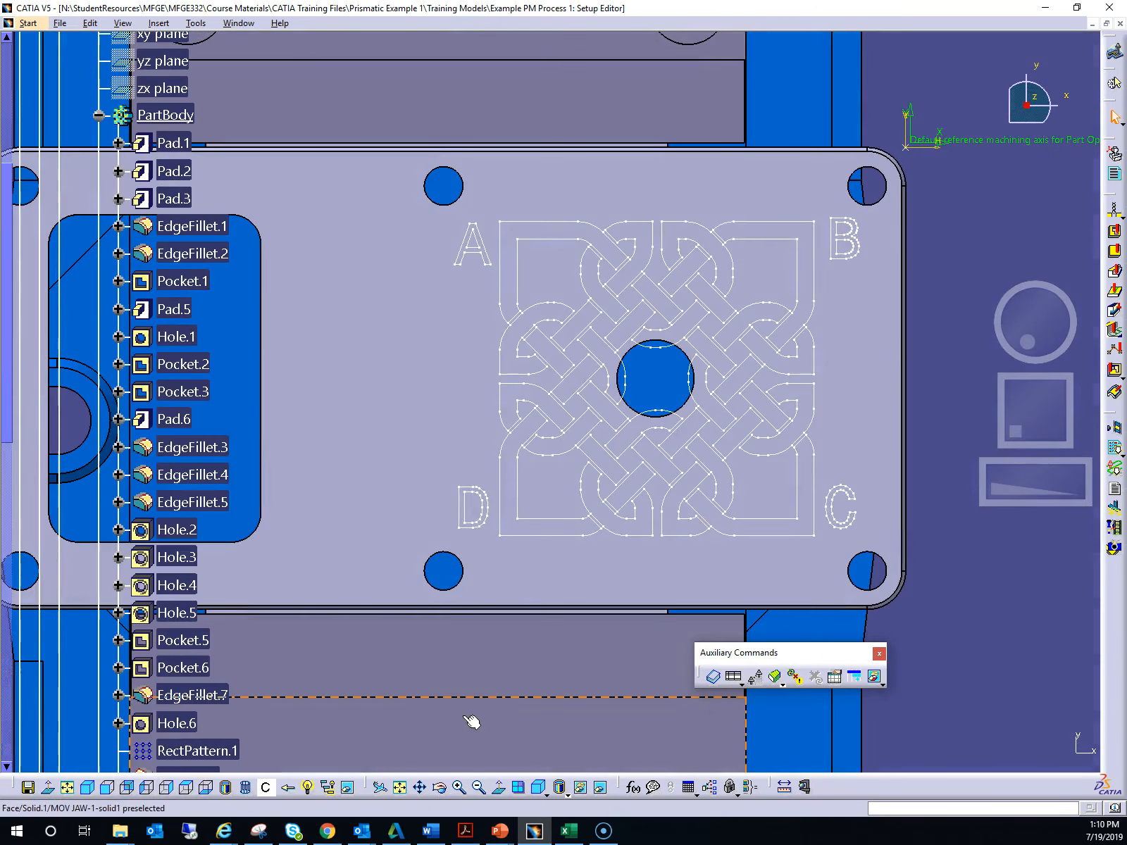
scroll(225, 532, "up", 6)
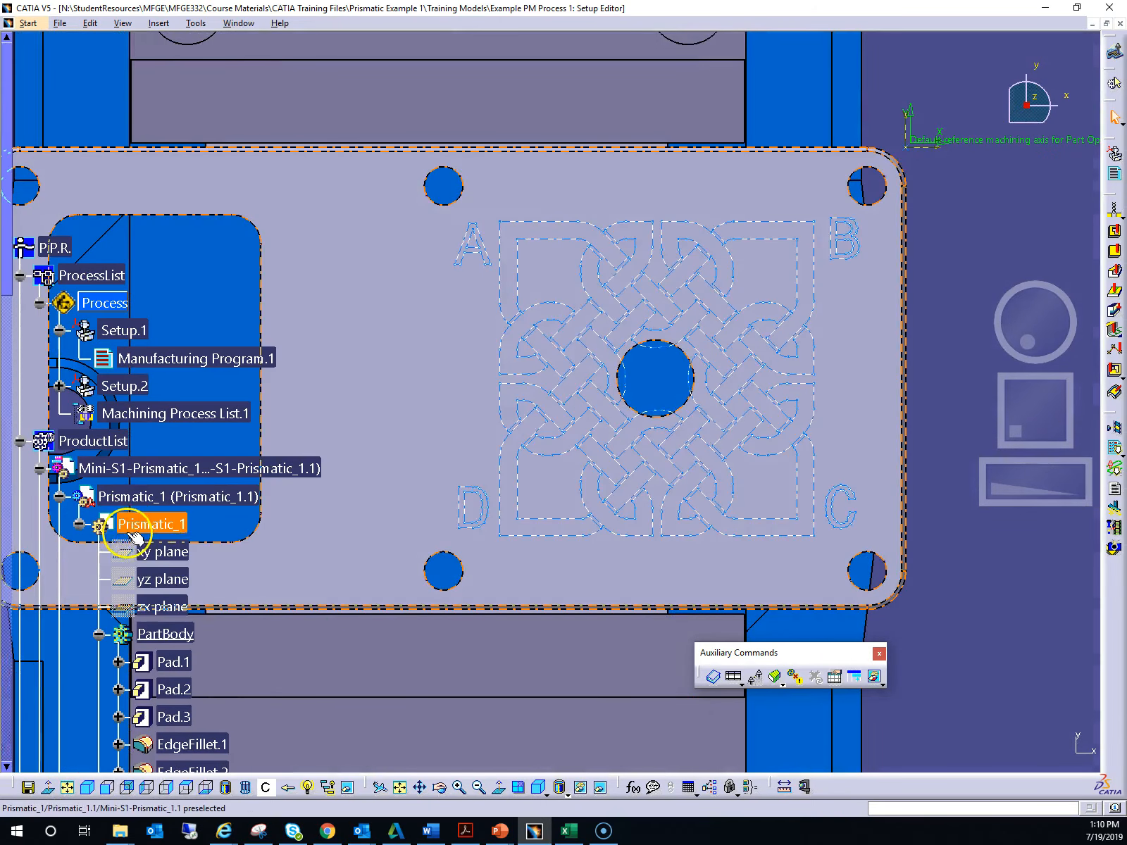
left_click(39, 468)
left_click(39, 496)
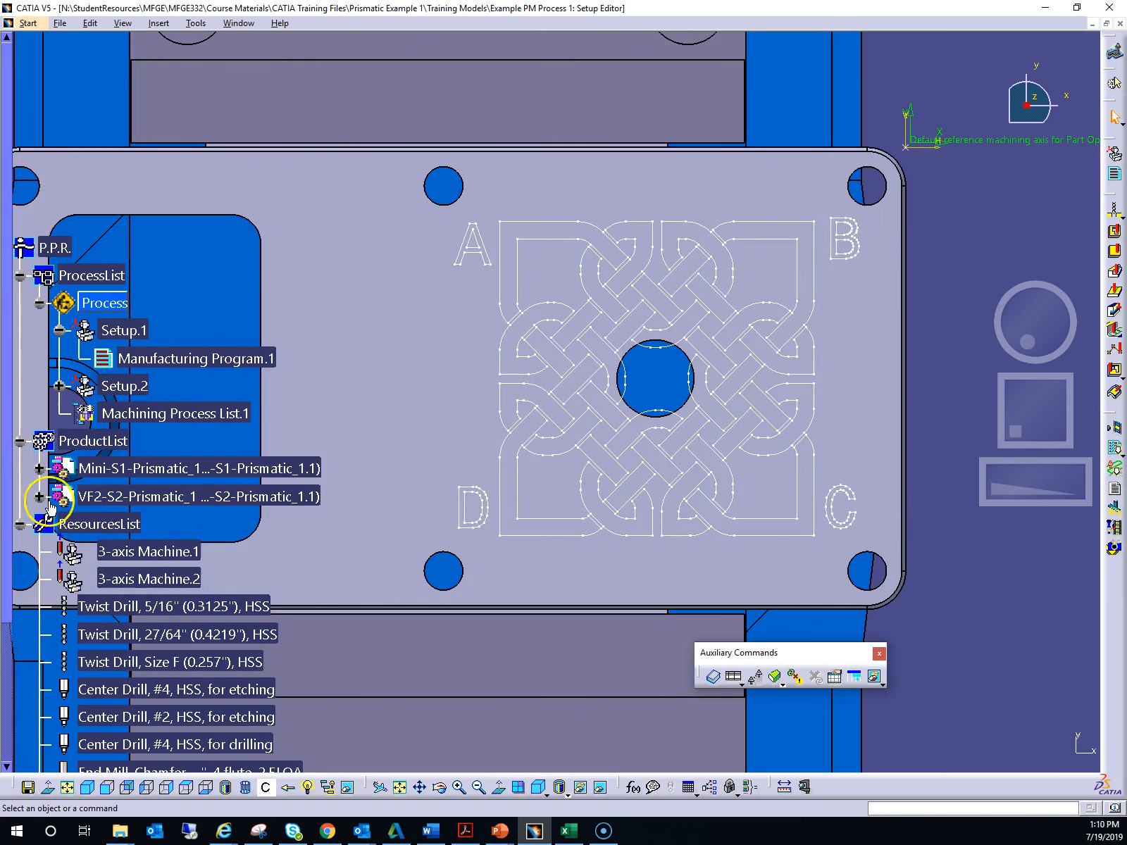
scroll(321, 549, "down", 5)
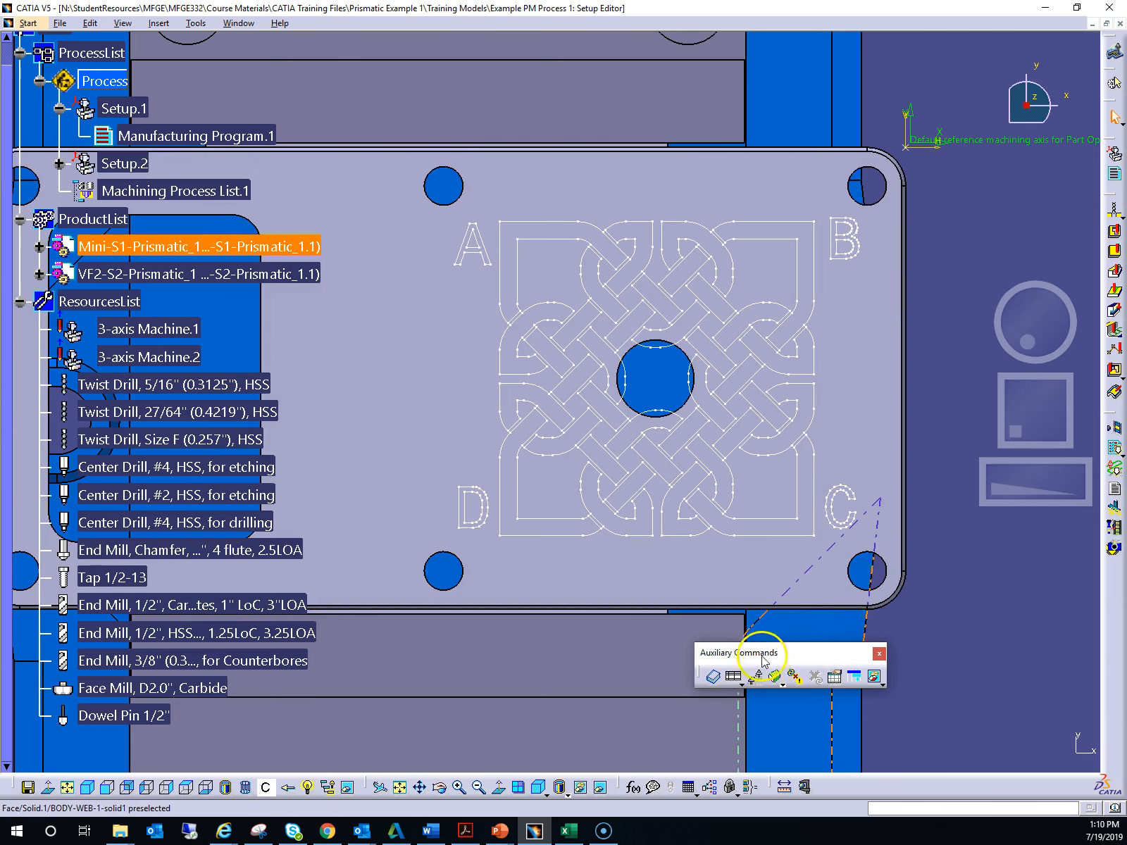
- Hide the Auxiliary Commands toolbar
left_click(129, 26)
mouse_move(135, 41)
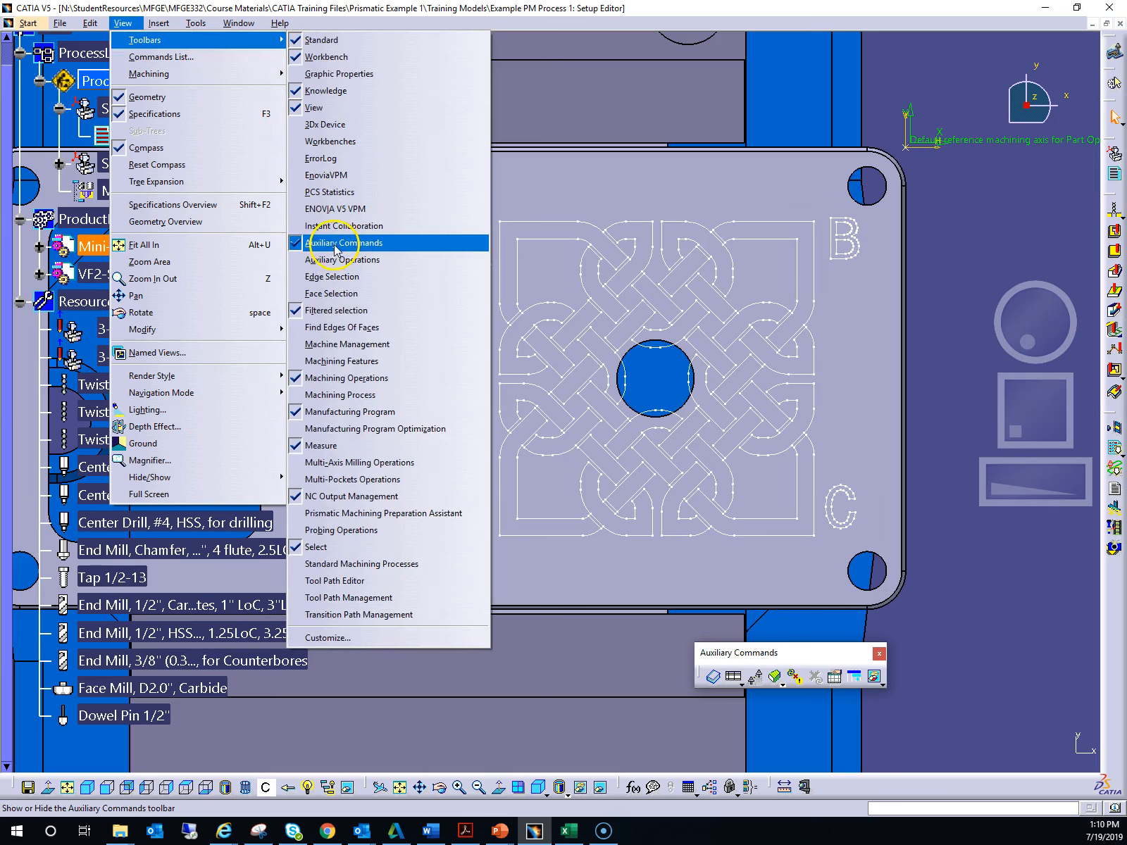
left_click(356, 247)
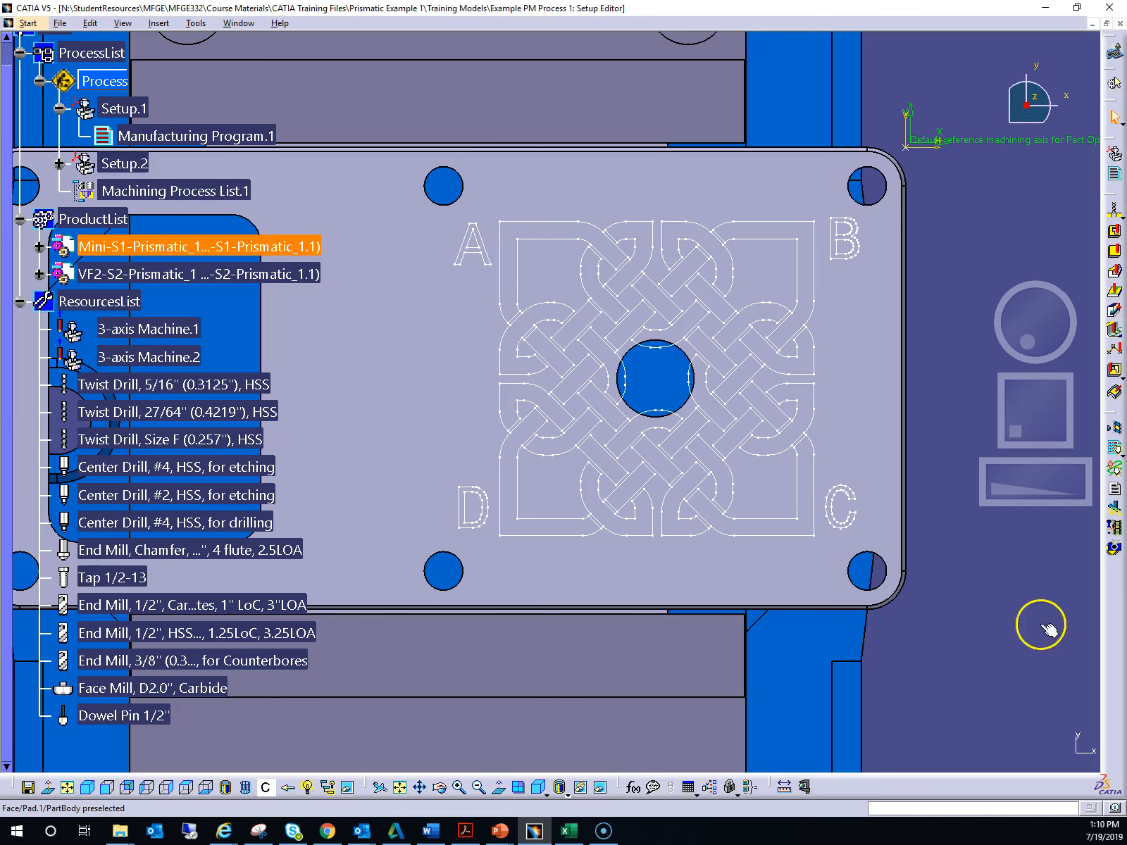
- Undock the Machining Operations toolbar into the graphics area
left_click_drag(1022, 421, 1034, 426)
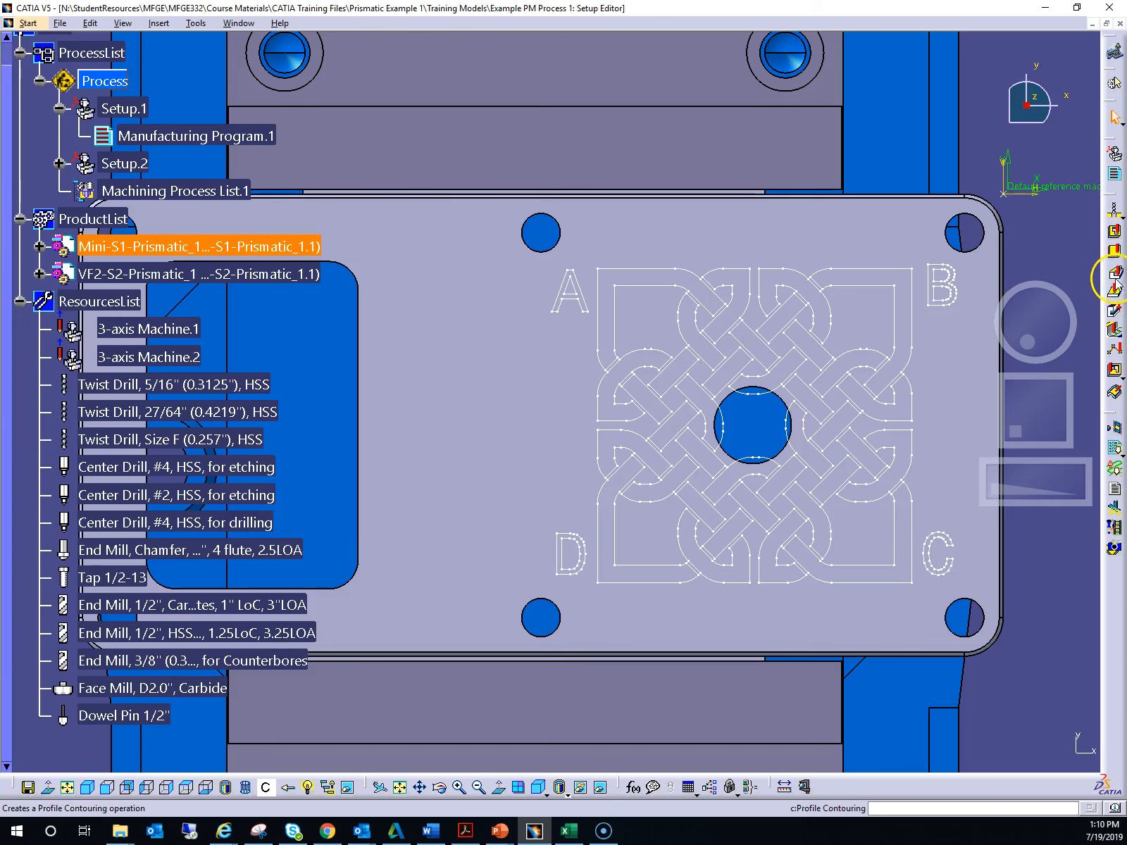
left_click_drag(1112, 204, 755, 94)
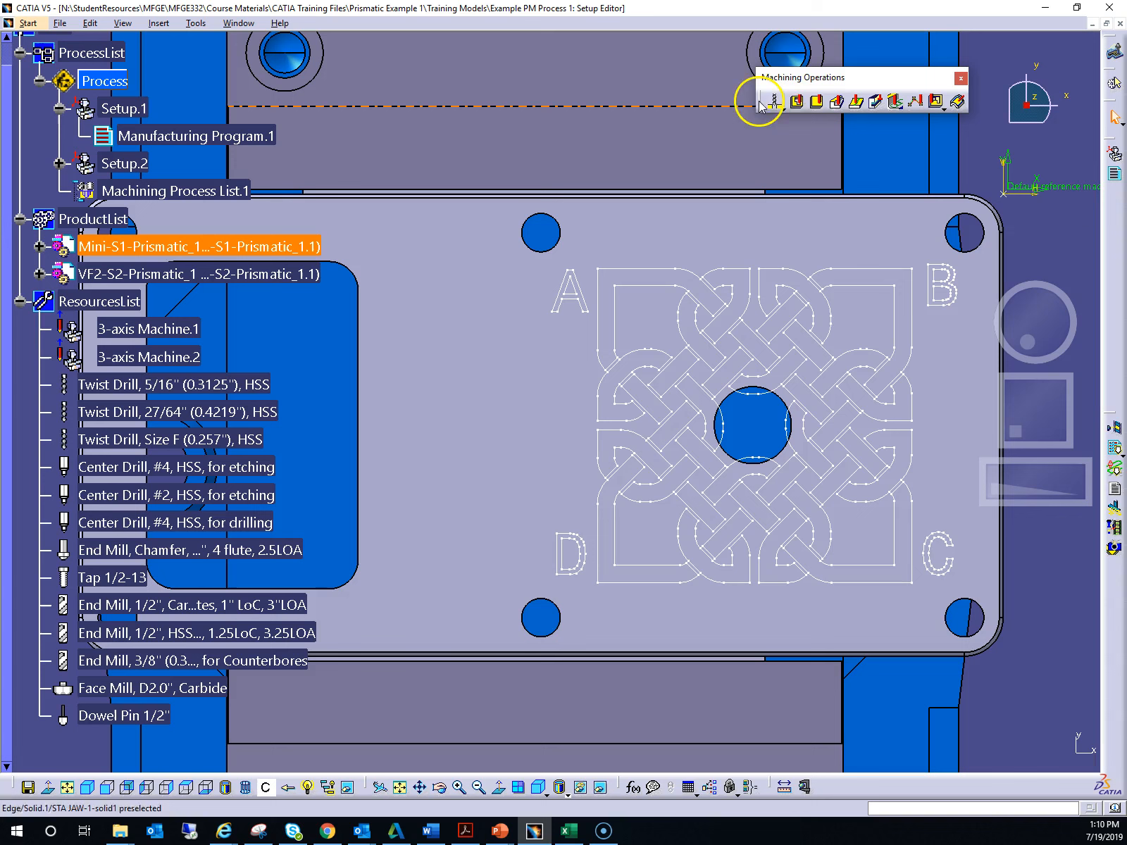
- Insert a Curve Following operation into Manufacturing Program.1 and expand the program to show it
left_click(857, 106)
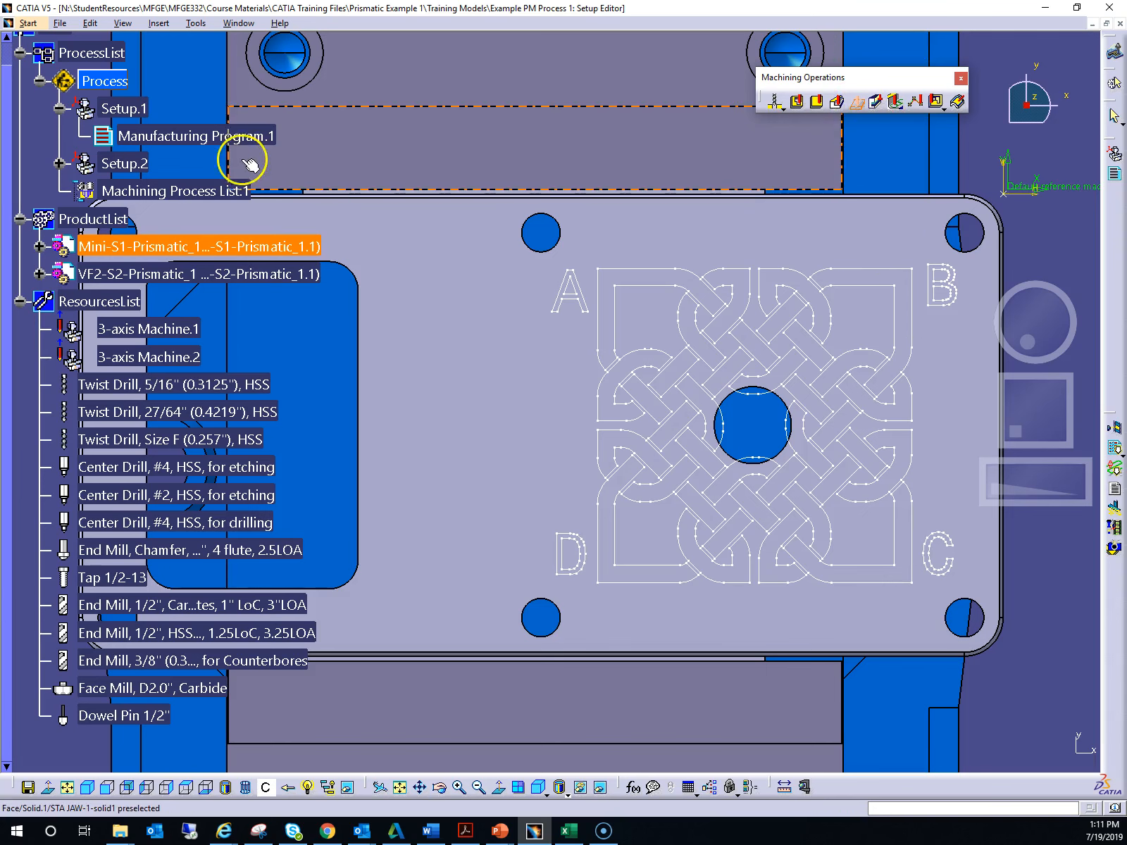
left_click(186, 139)
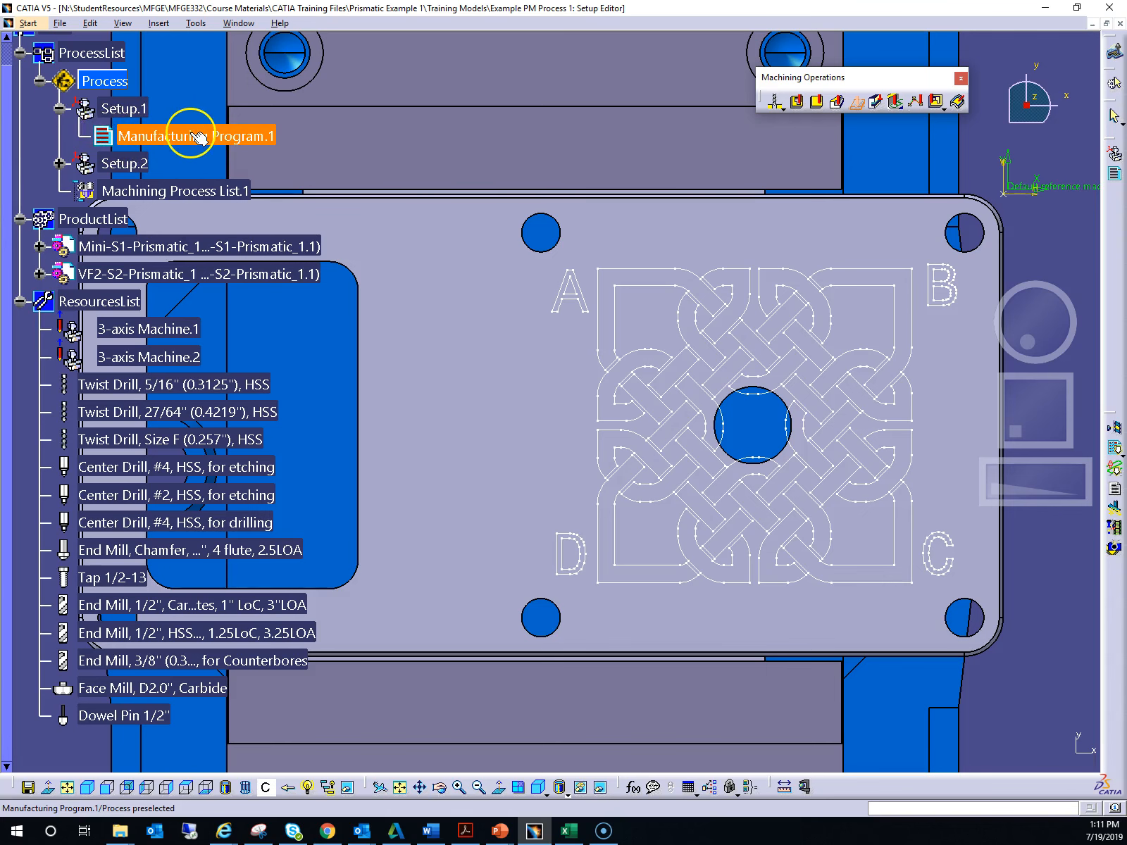
left_click(198, 139)
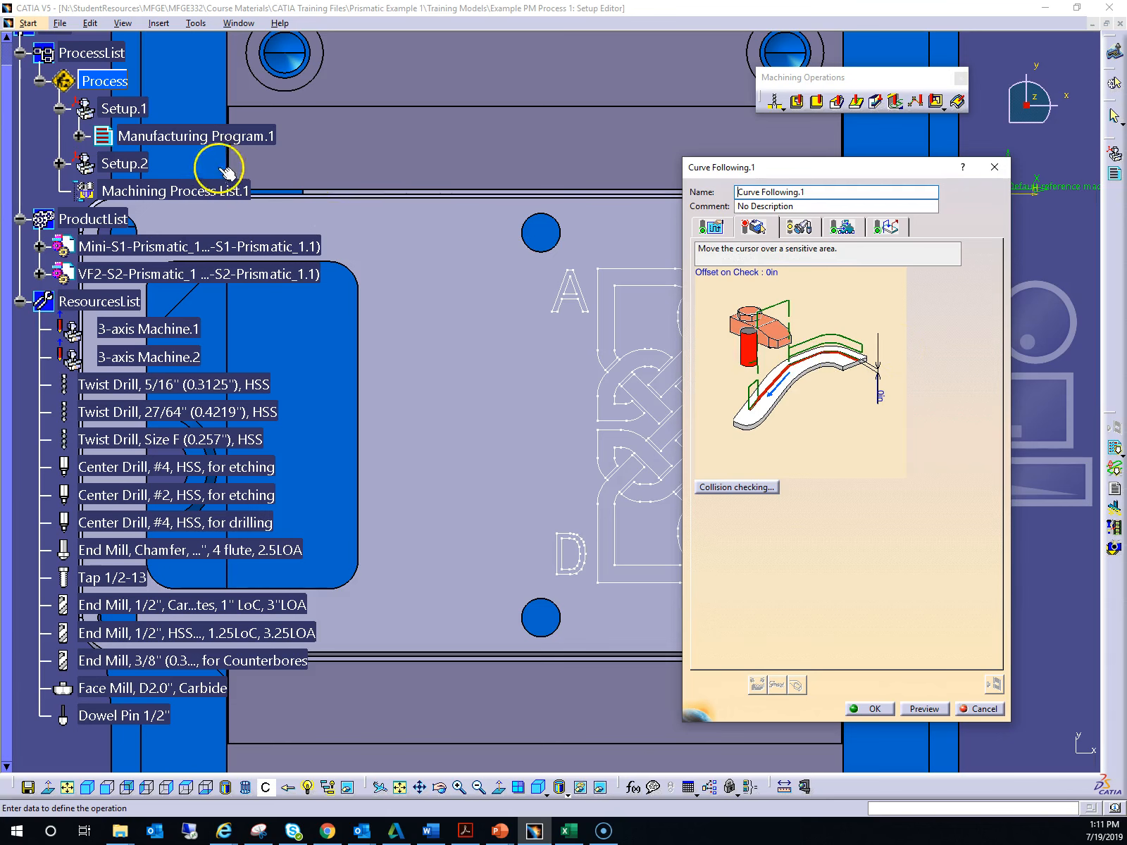
left_click(77, 136)
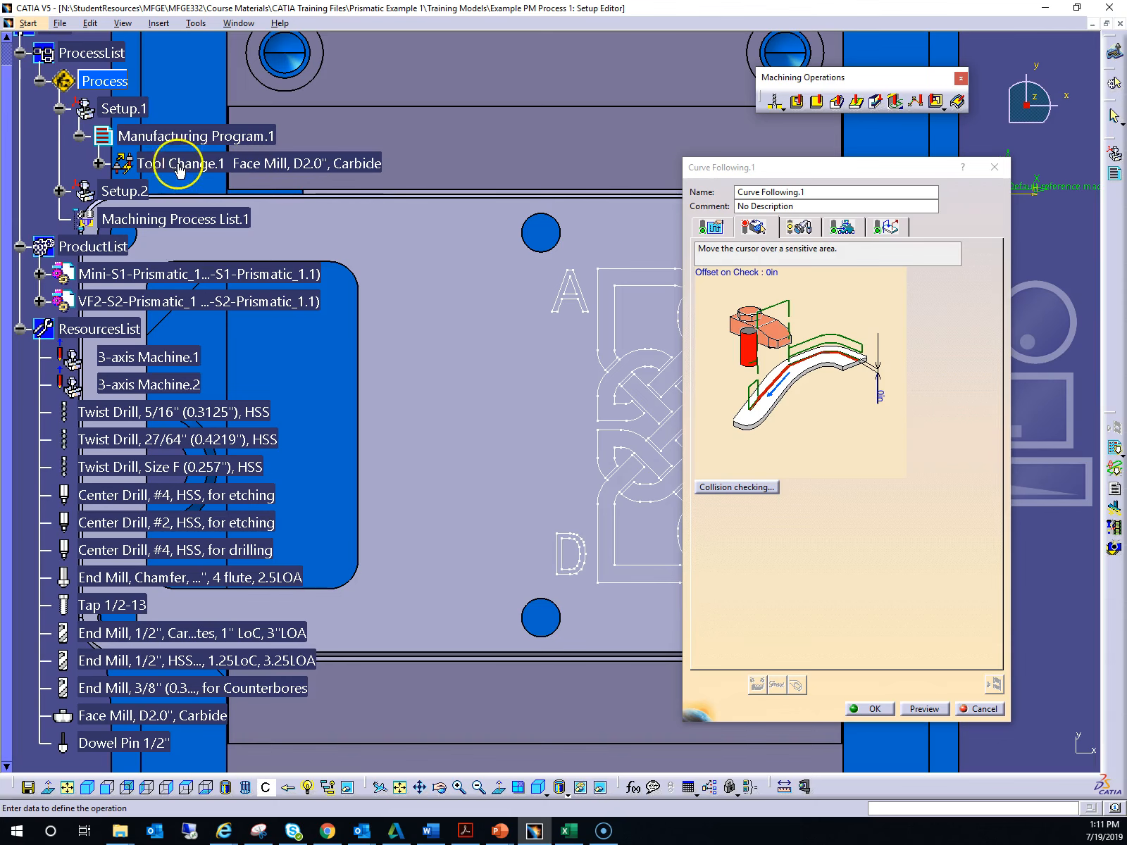
left_click(98, 164)
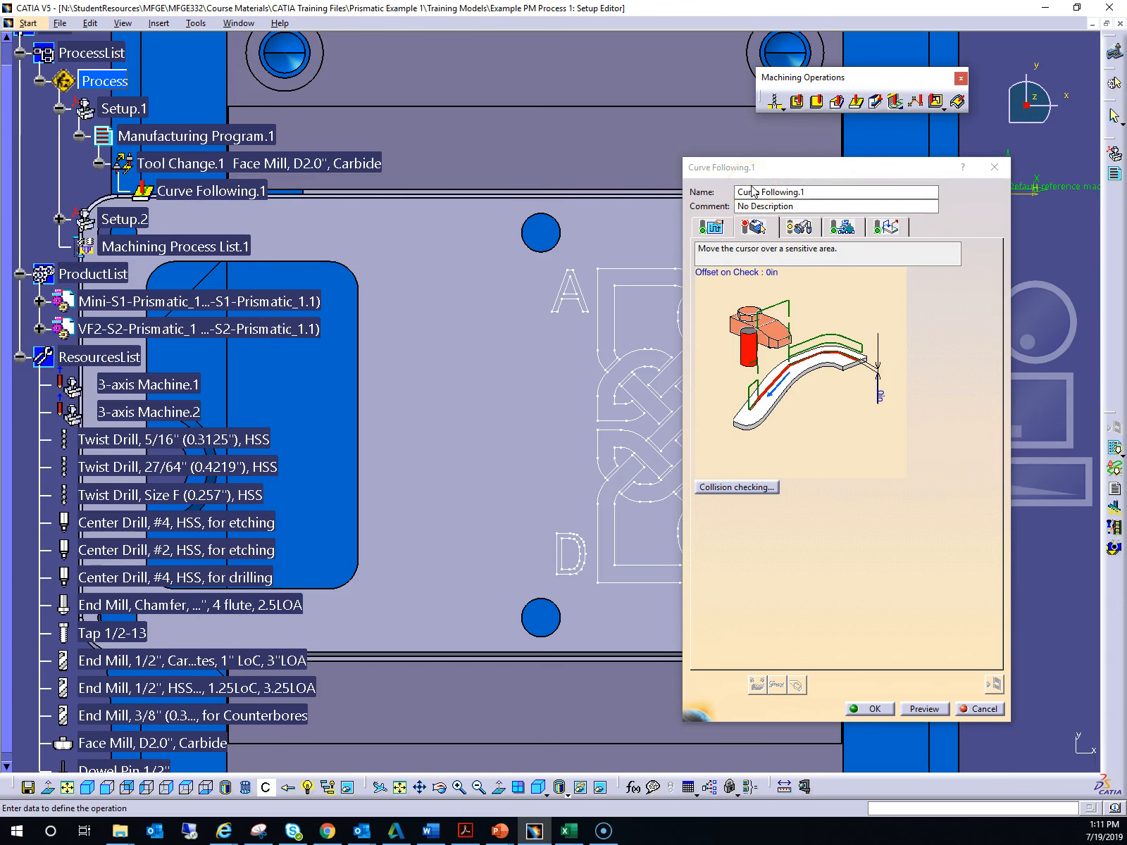
- Open the geometry tab of the Curve Following dialog and start selecting the guiding element
left_click(755, 227)
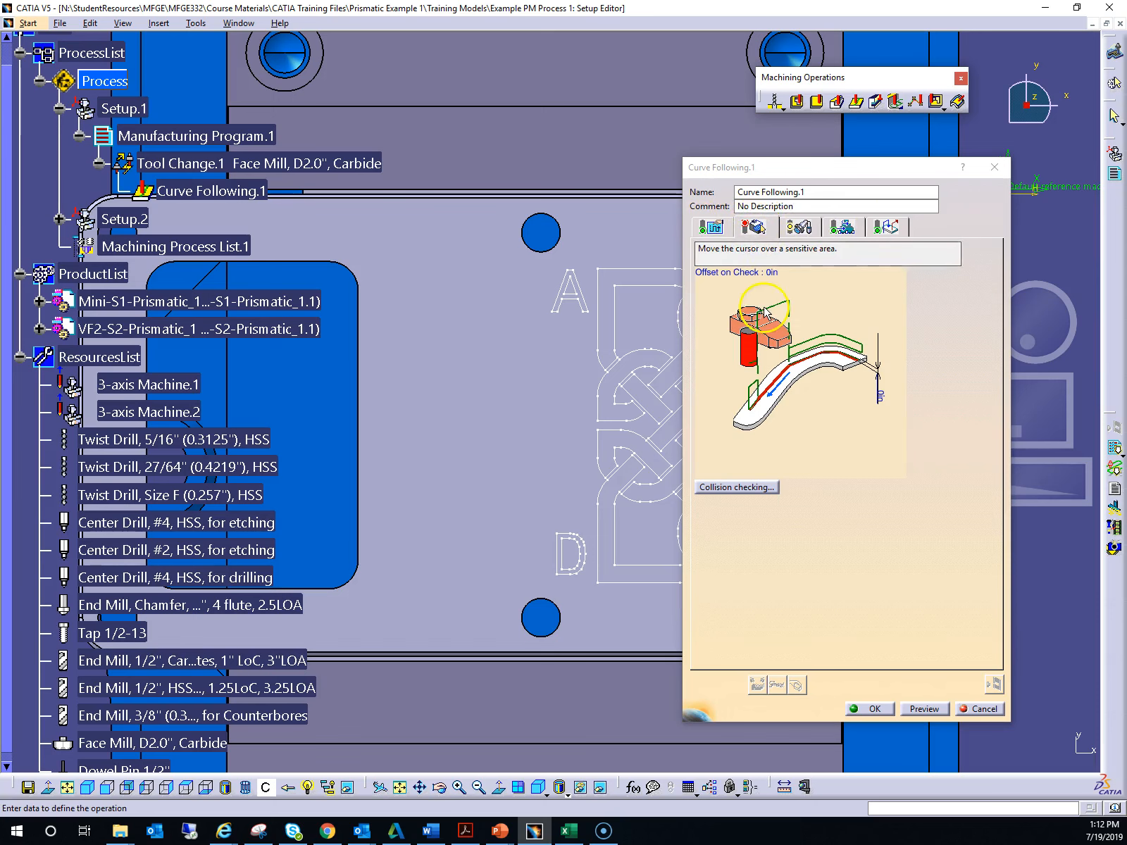
left_click_drag(833, 166, 327, 148)
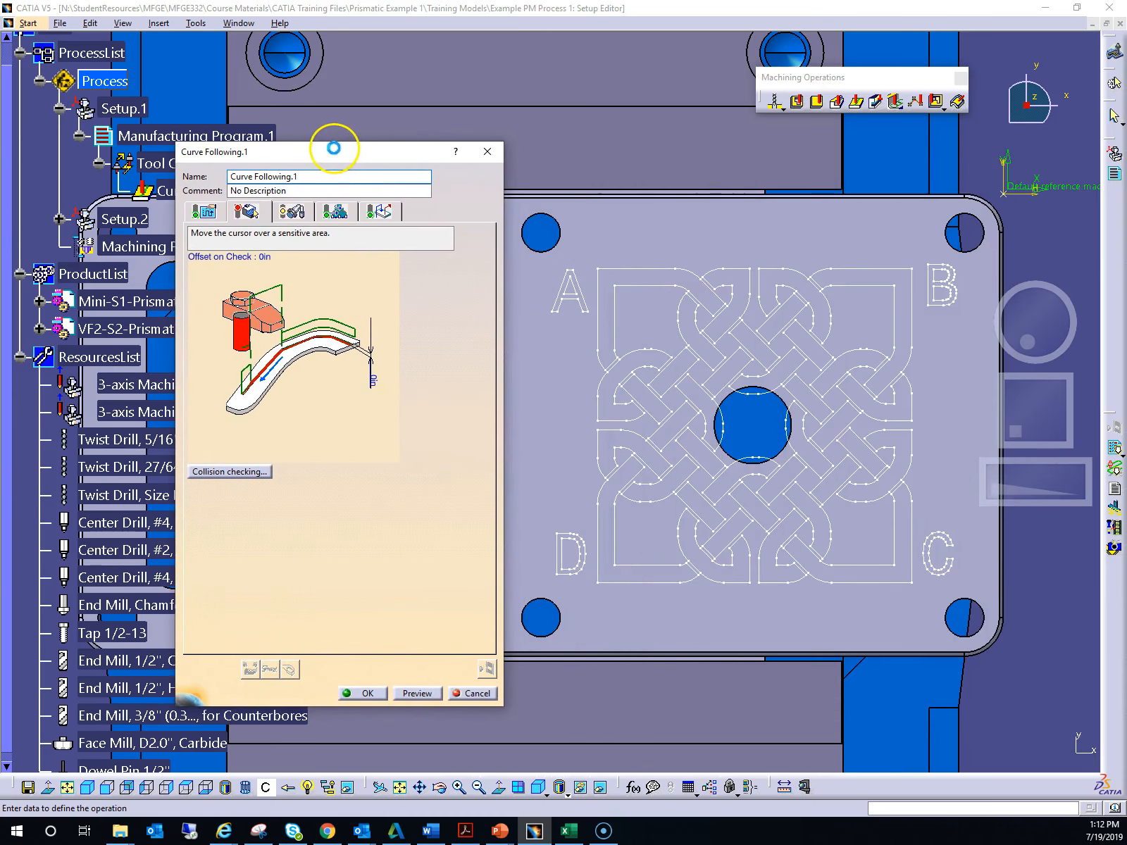
left_click(315, 346)
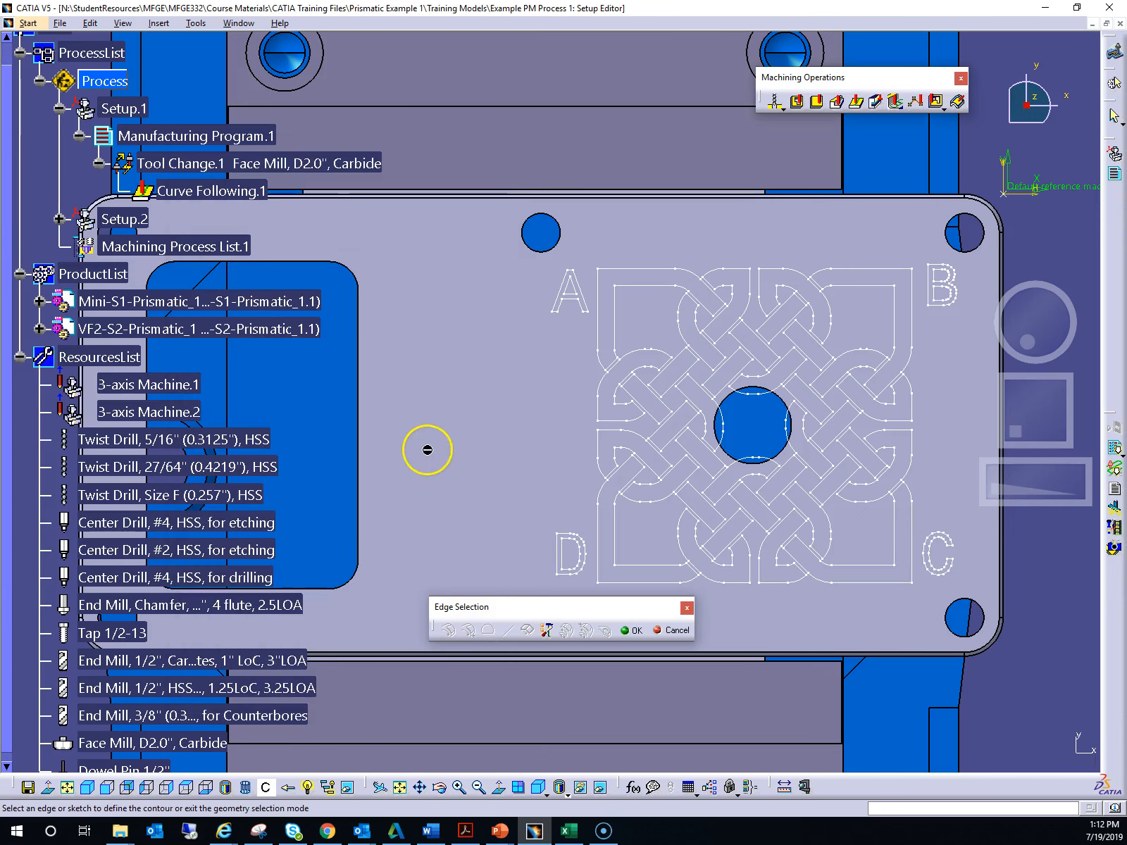
- Select the Main View sketch of the part as the guiding element for the Curve Following operation
left_click_drag(566, 611, 571, 651)
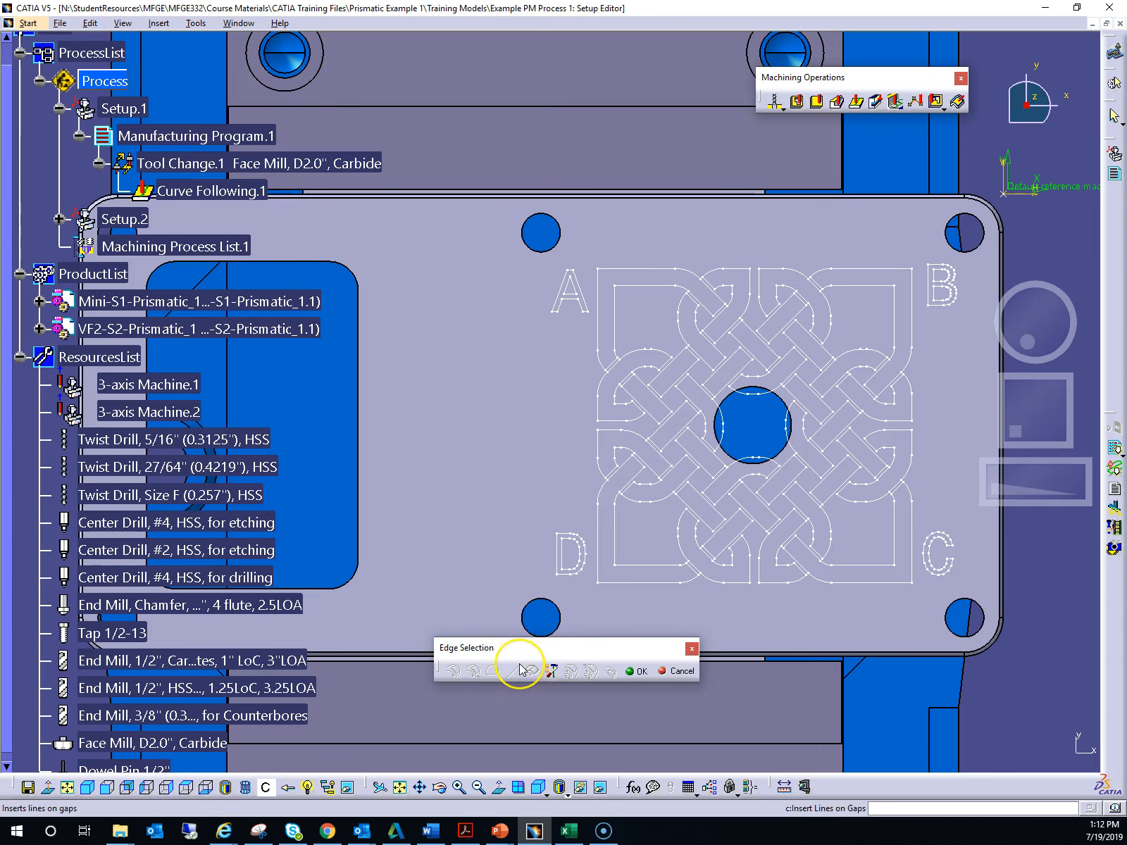
left_click(495, 671)
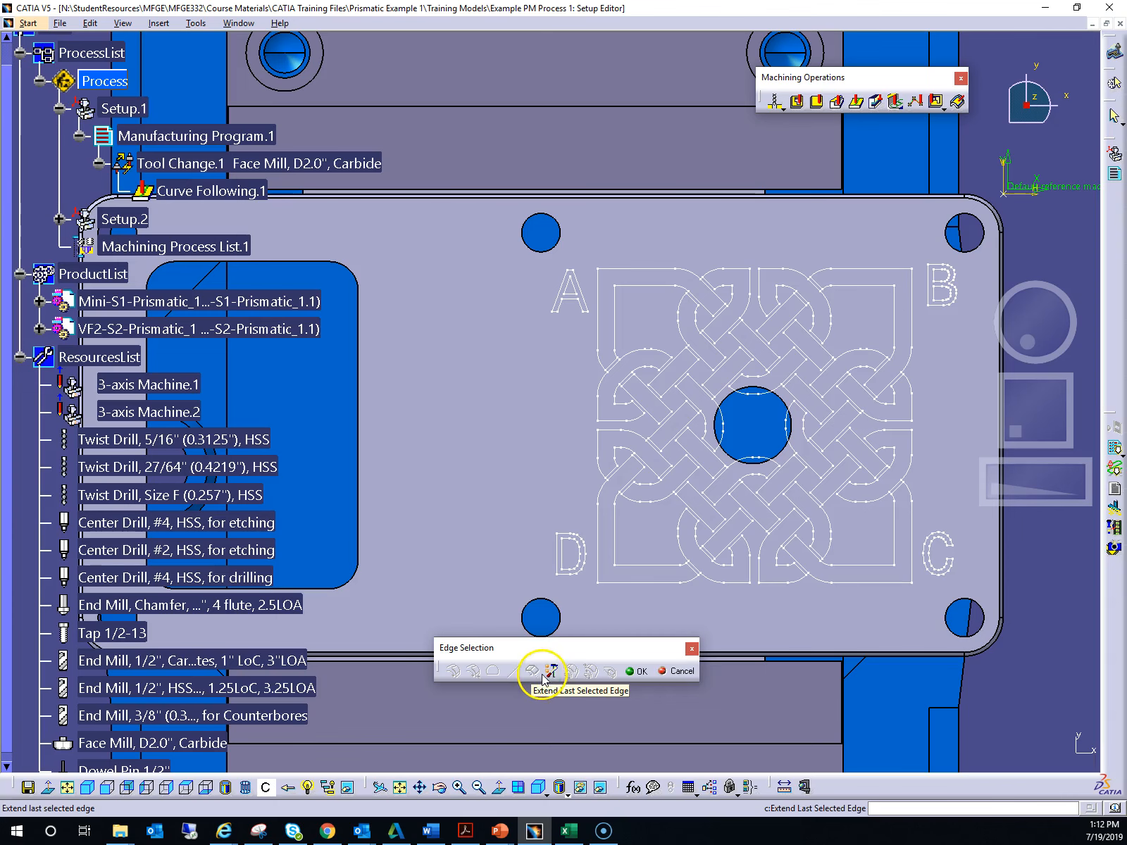
left_click_drag(1039, 349, 1023, 314)
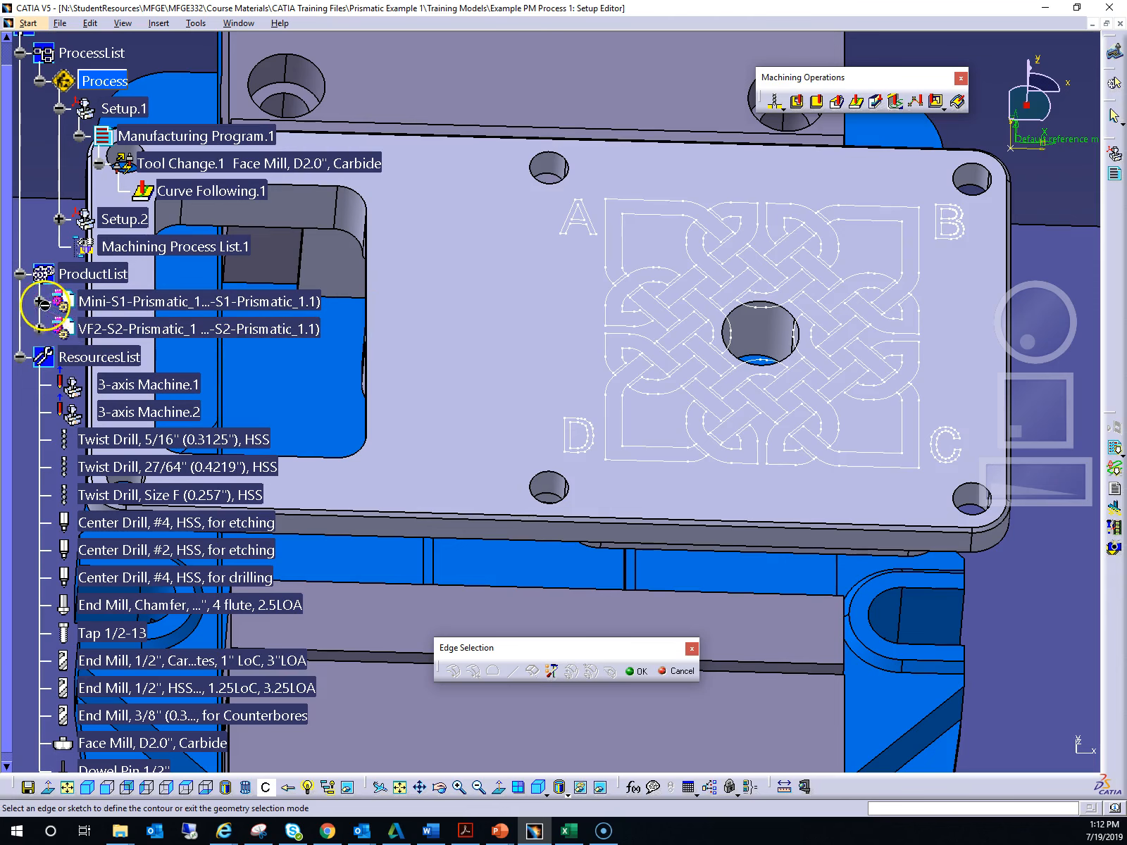
left_click(40, 303)
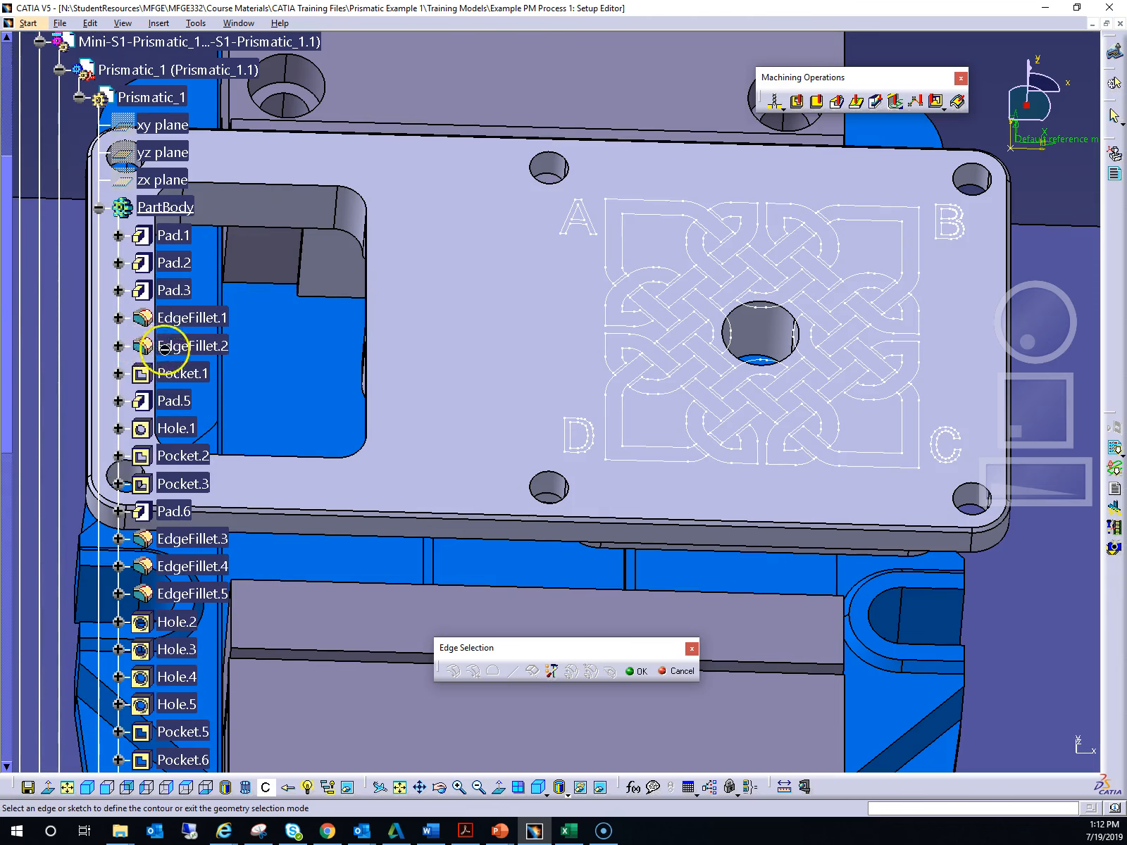
scroll(167, 348, "down", 5)
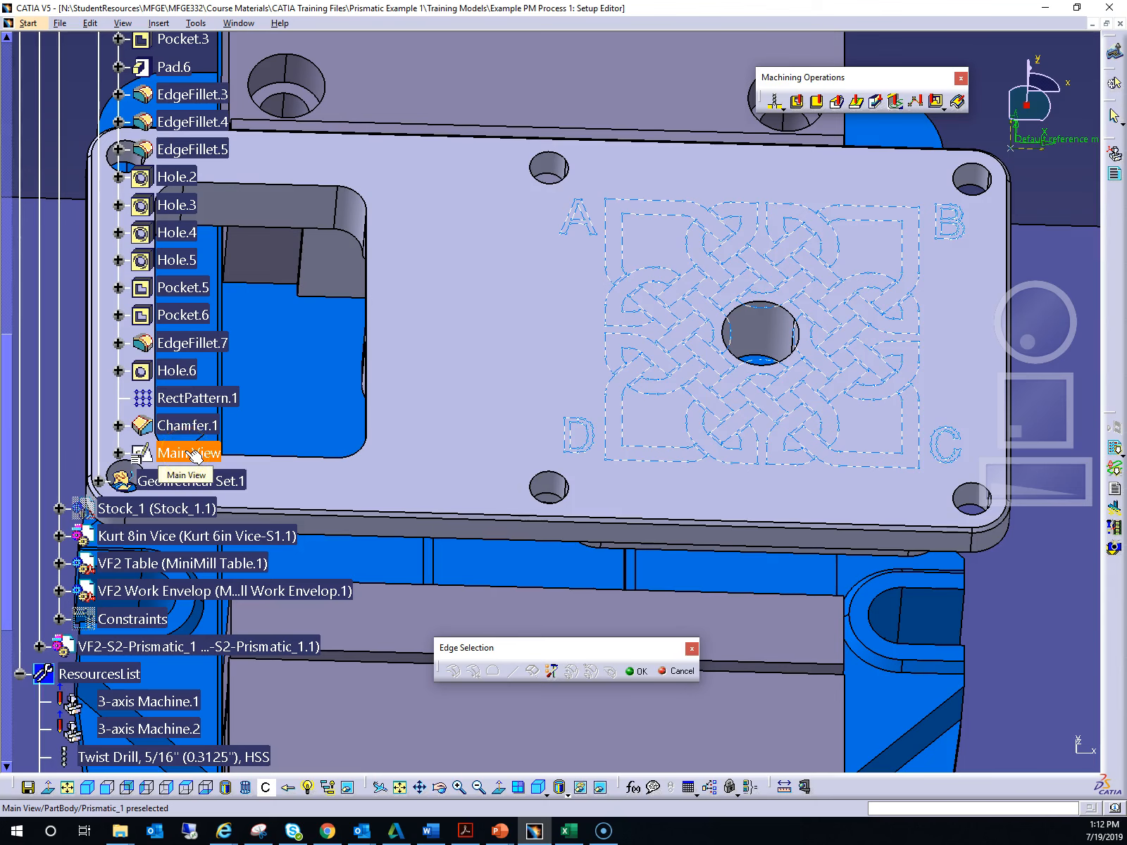
left_click(191, 454)
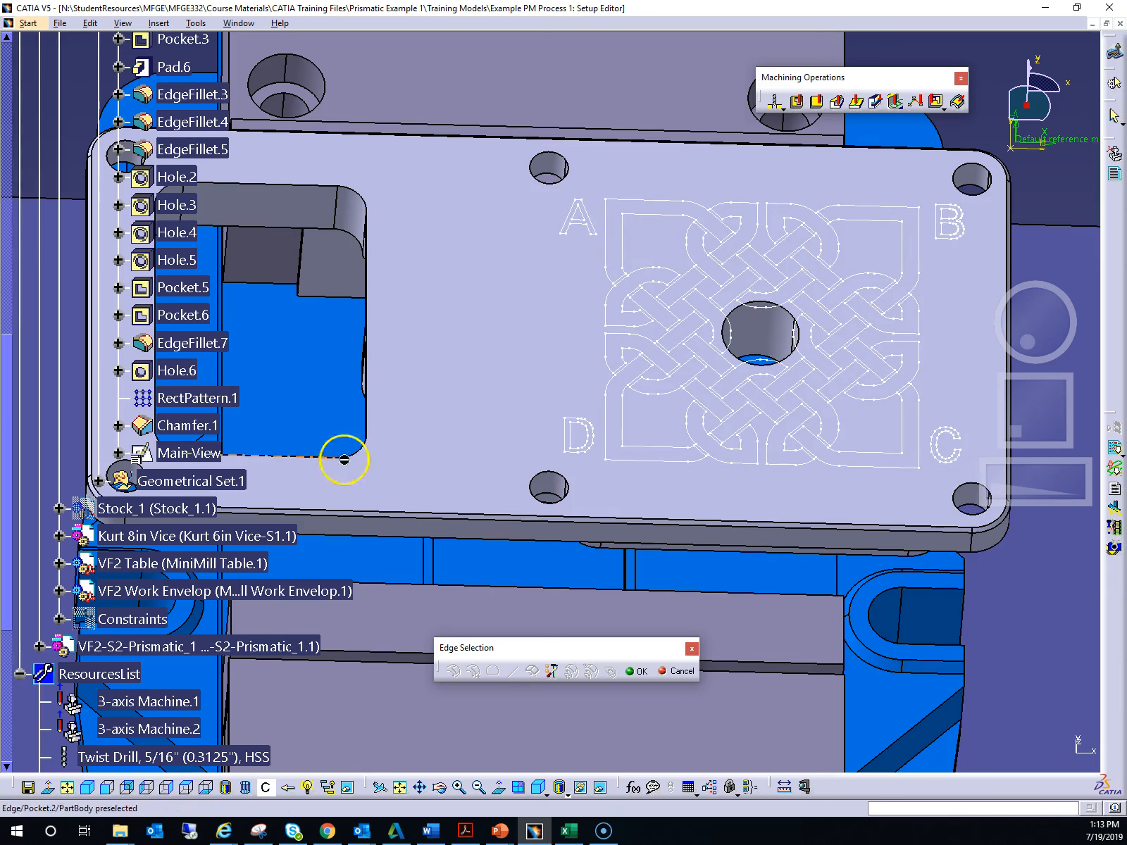
left_click(197, 462)
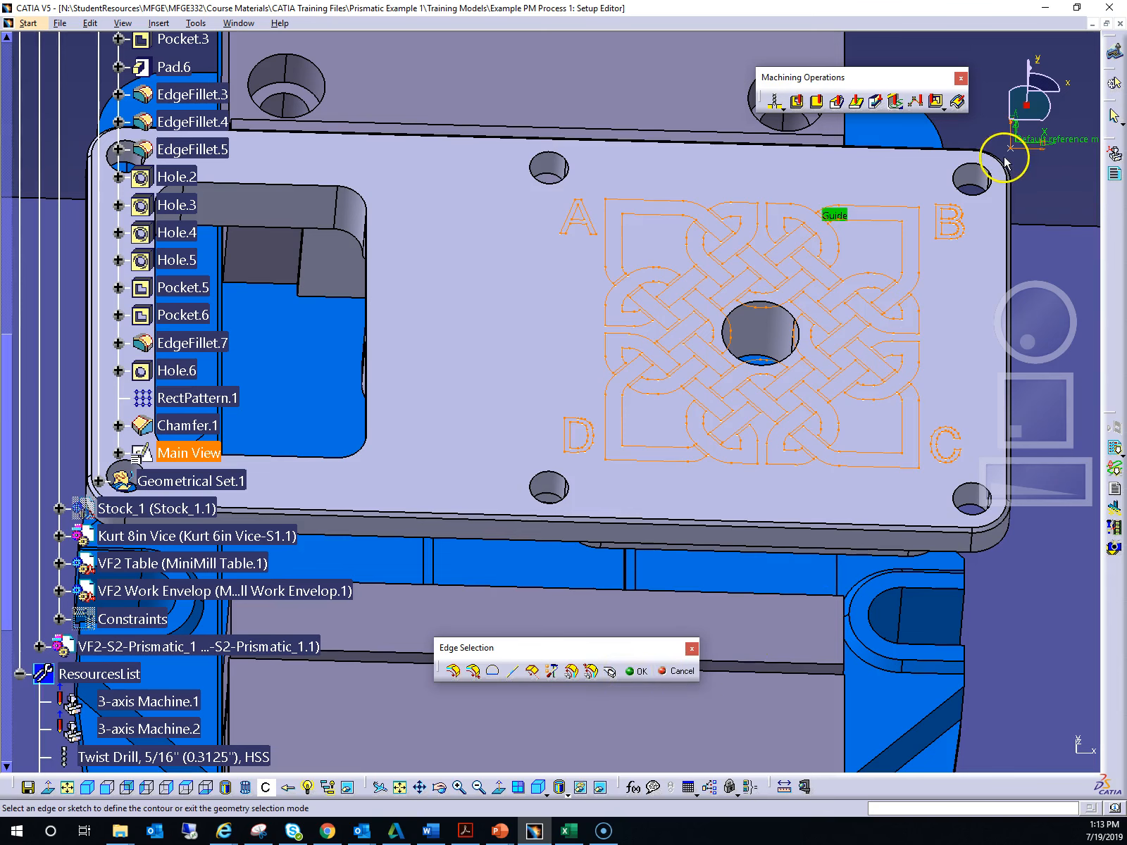
double_click(987, 58)
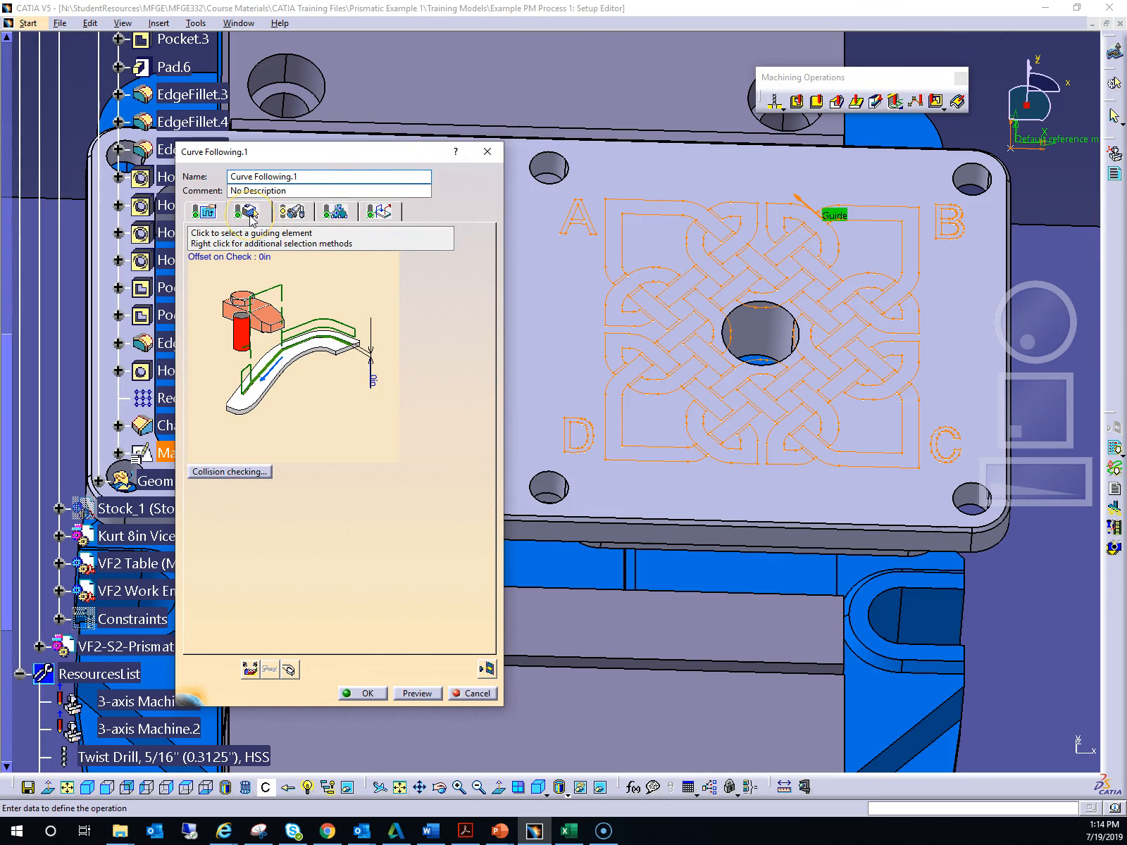
- Set the operation's Axial Offset 1 to -0.01 in
left_click_drag(293, 155, 390, 152)
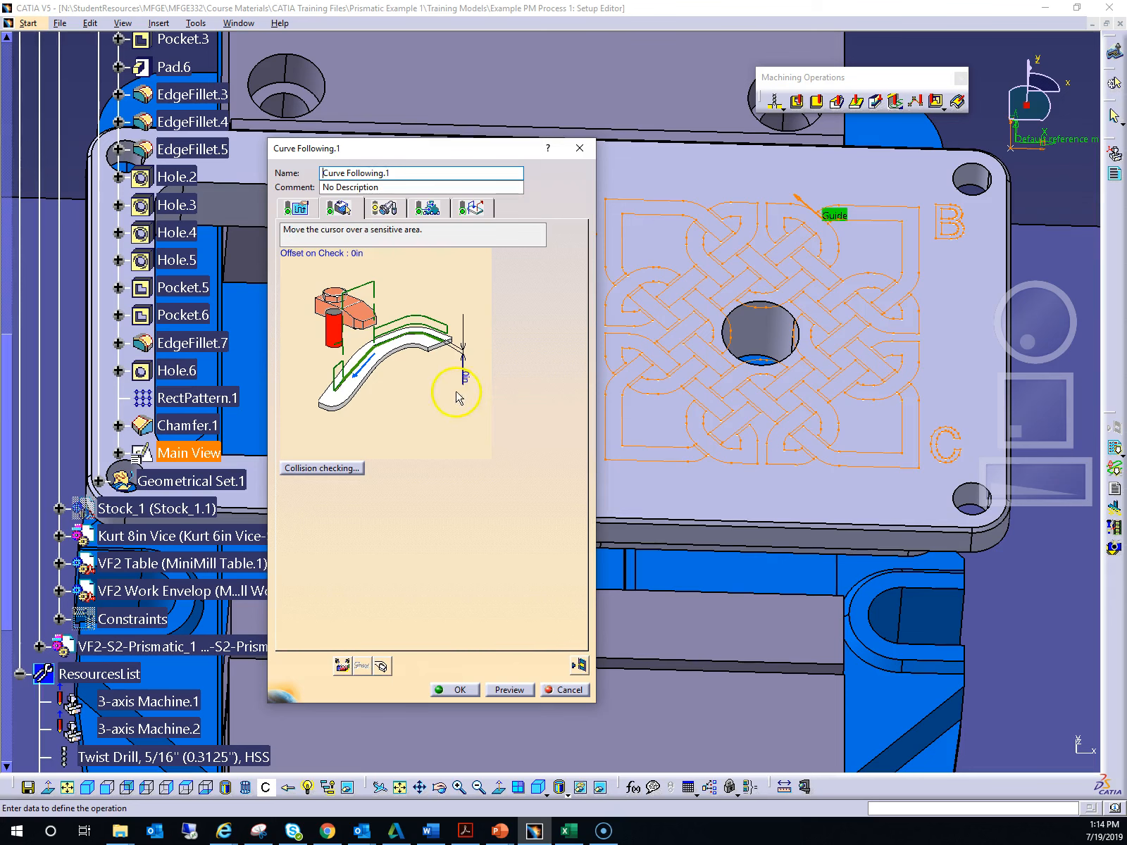
double_click(466, 380)
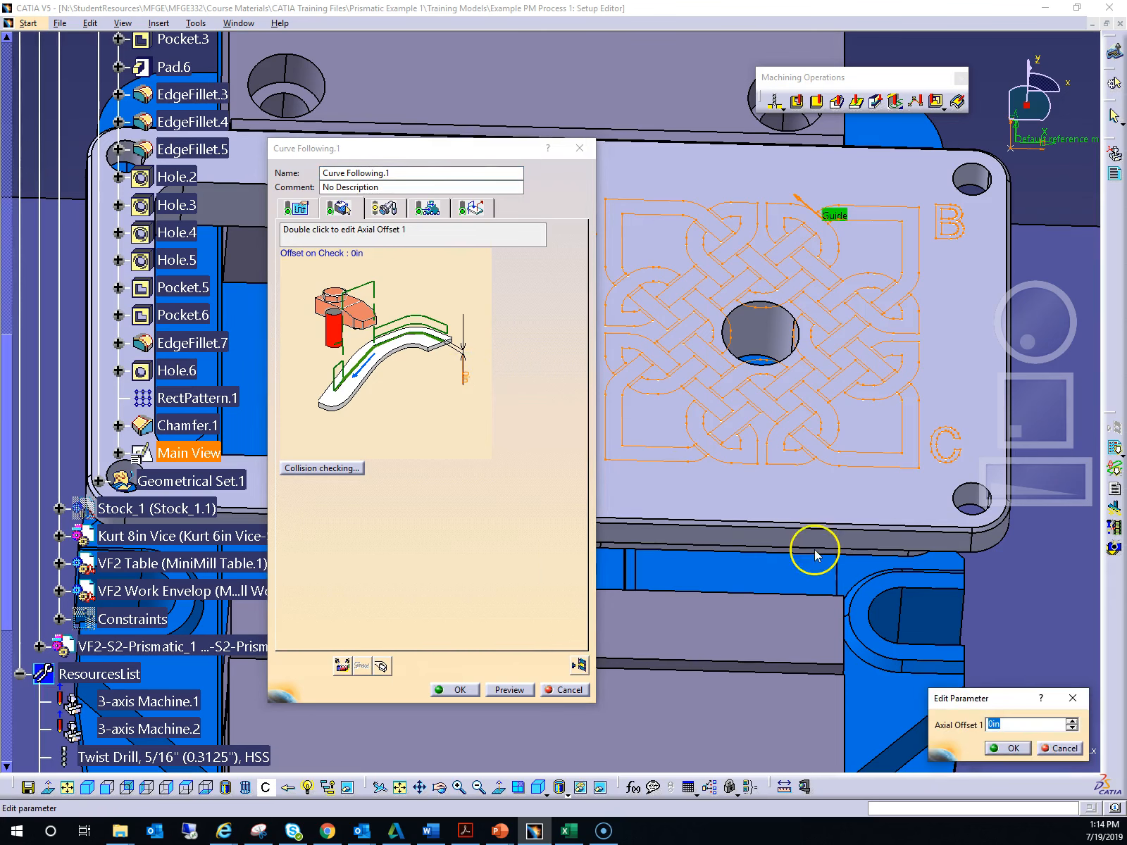
left_click_drag(987, 694, 439, 442)
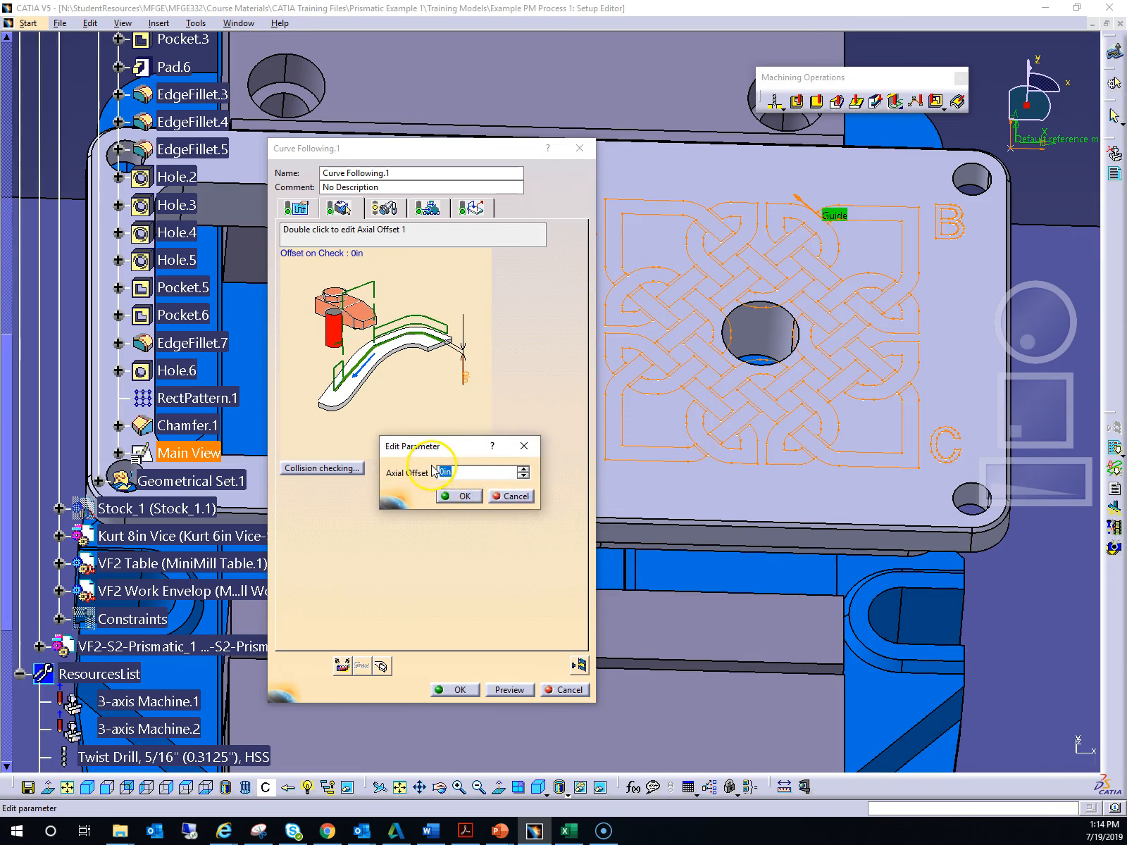
type("0.01")
left_click(464, 497)
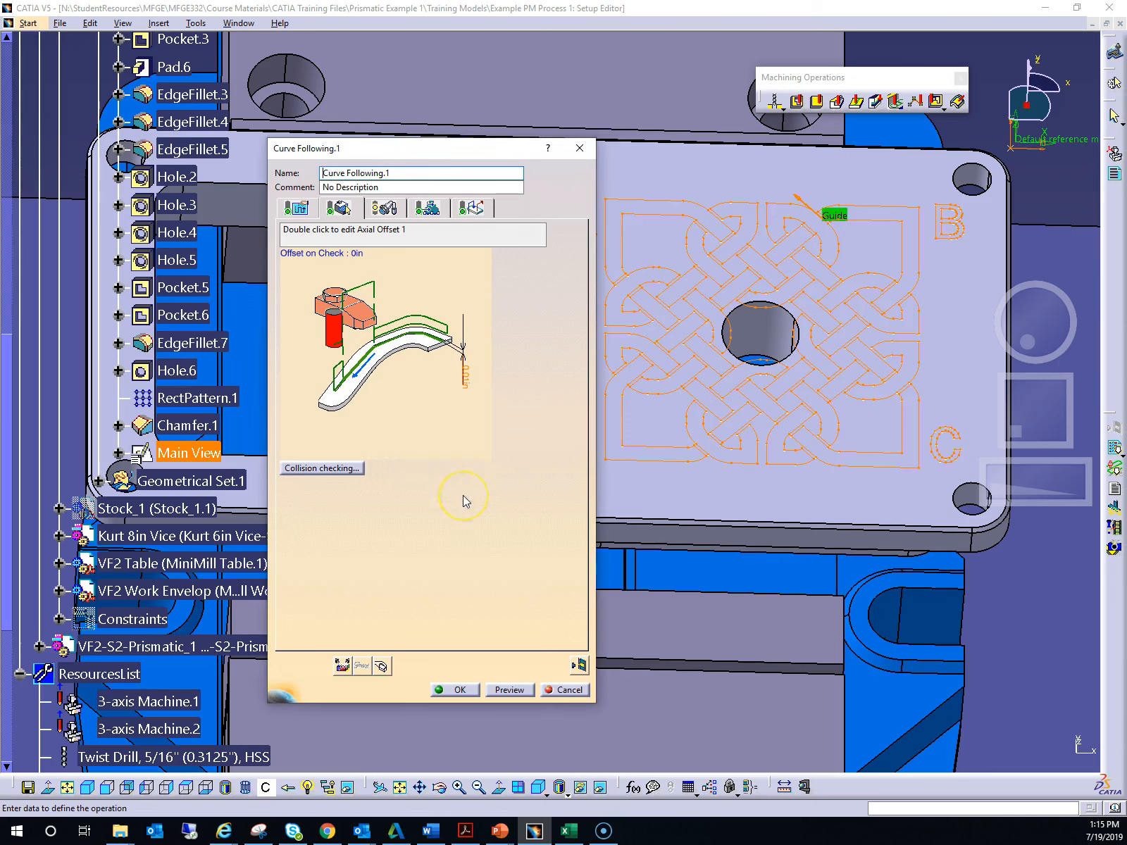
double_click(465, 380)
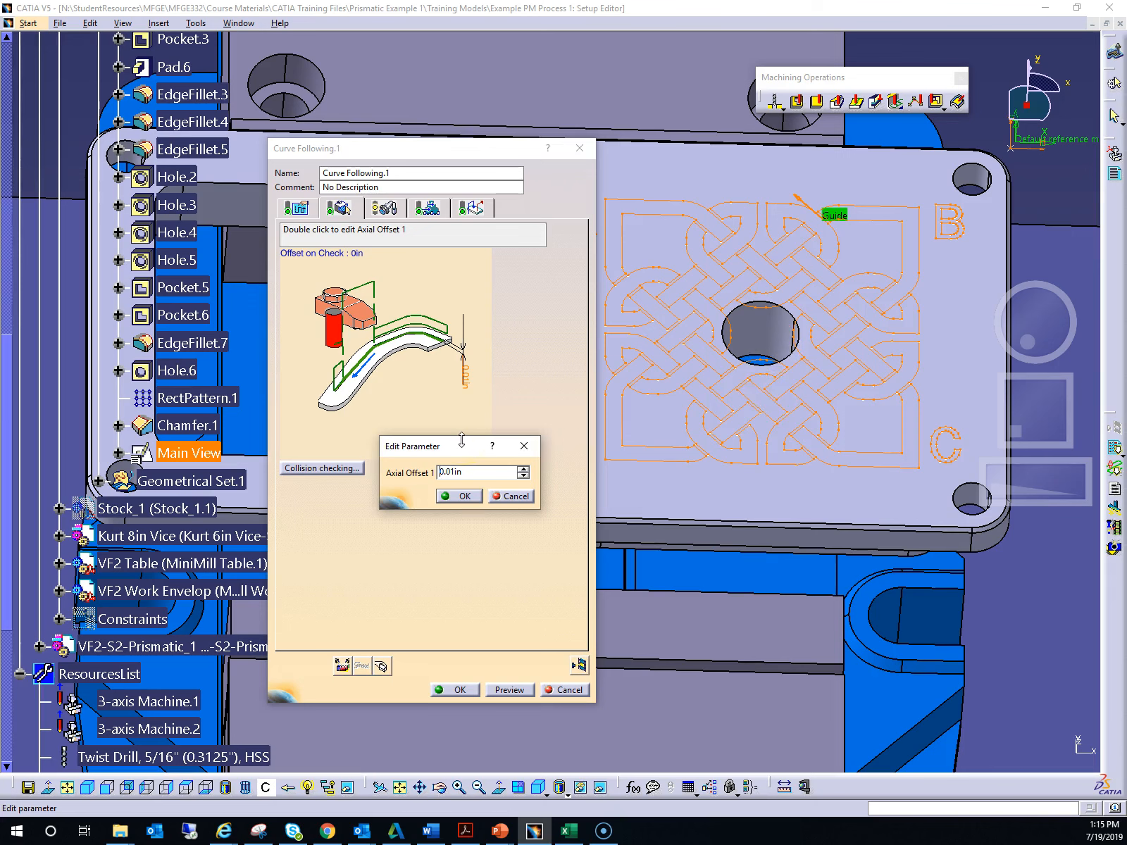
left_click(464, 495)
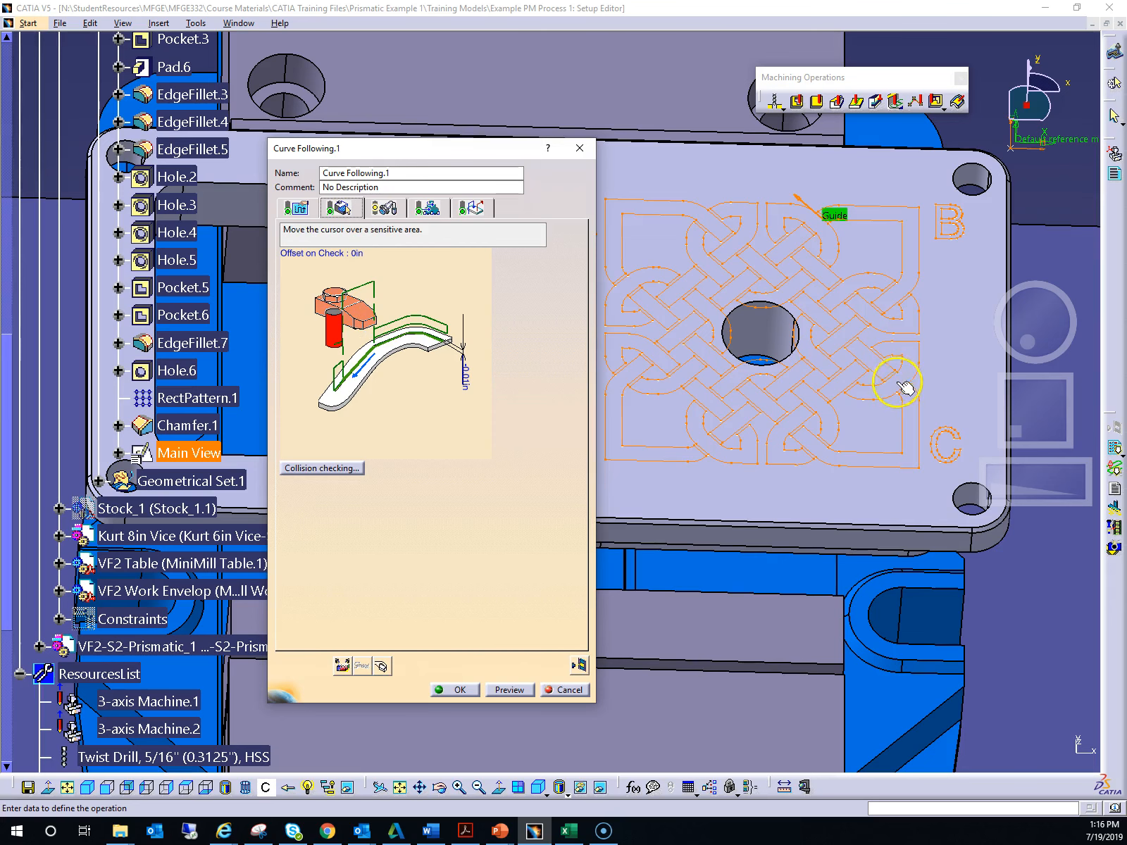
- Assign the tool Center Drill, #4, HSS, for etching to the Curve Following operation
left_click(343, 211)
left_click(390, 210)
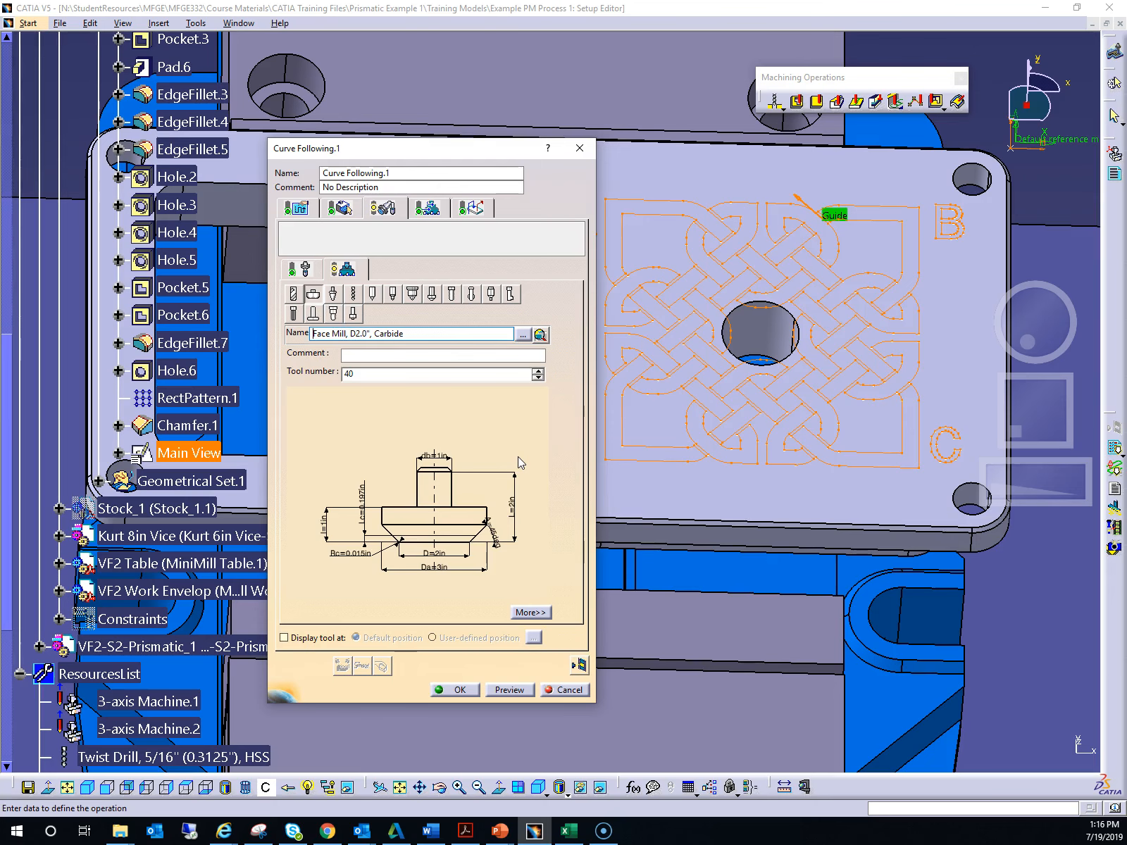
left_click(448, 171)
left_click_drag(443, 145, 568, 140)
scroll(187, 329, "up", 7)
scroll(187, 328, "up", 3)
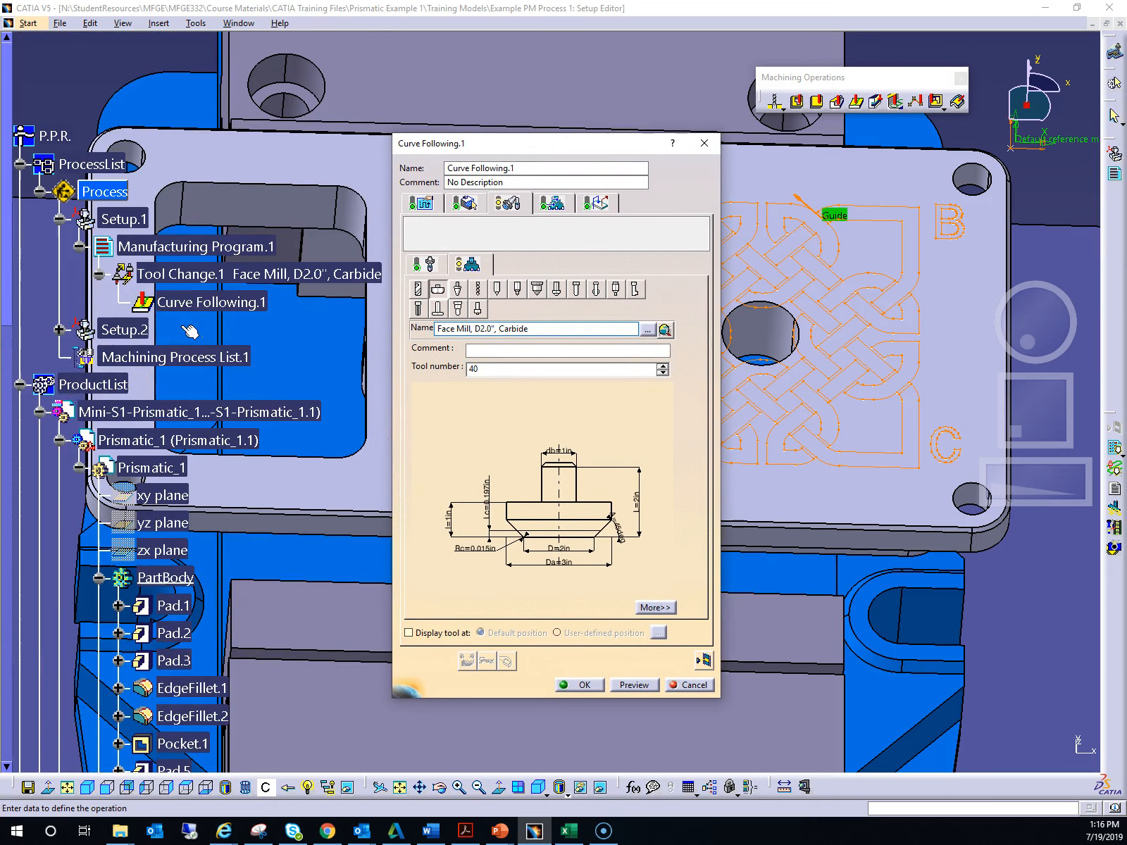
left_click(41, 411)
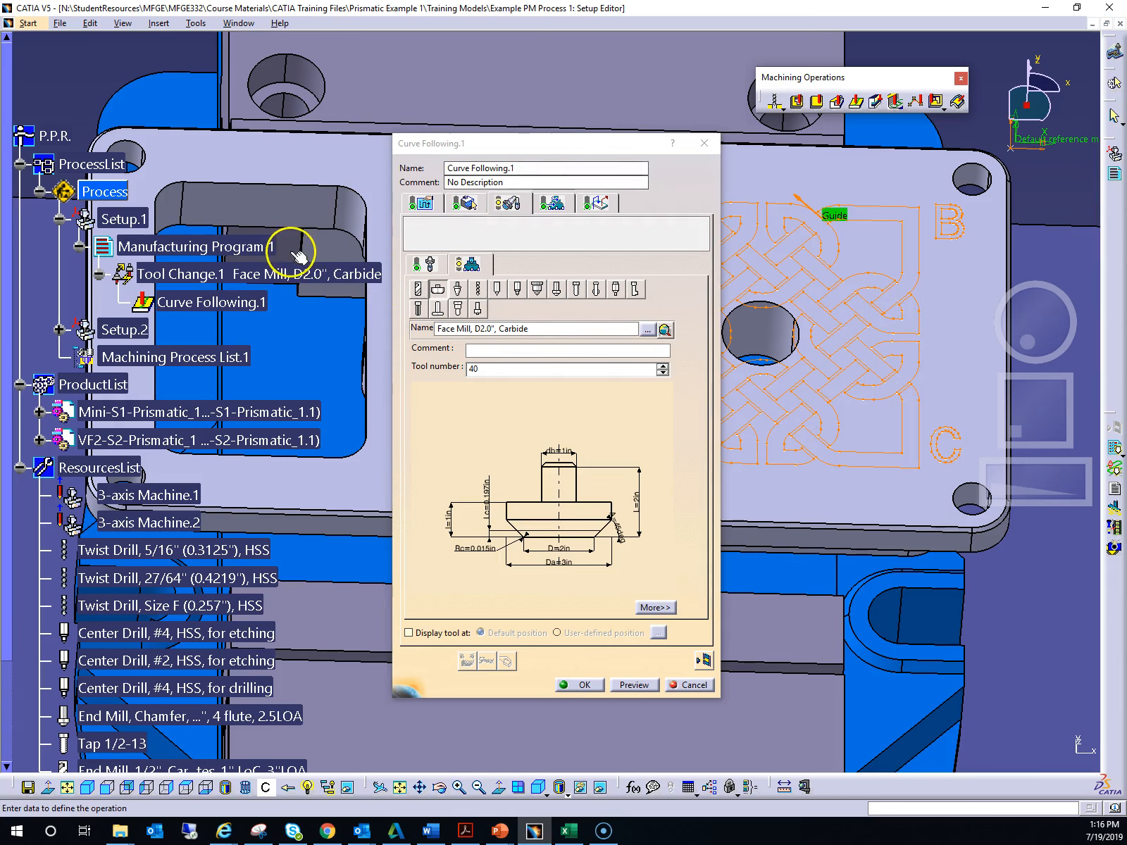
scroll(301, 303, "down", 5)
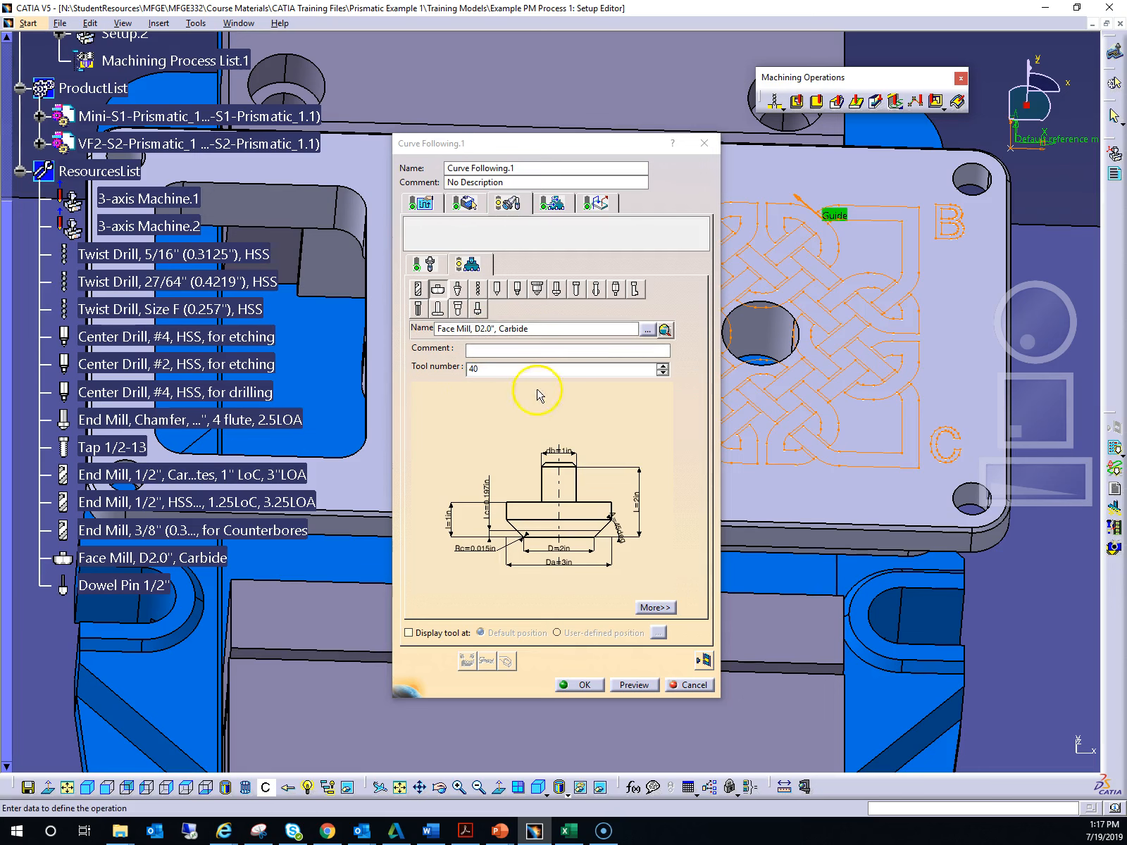
left_click(649, 332)
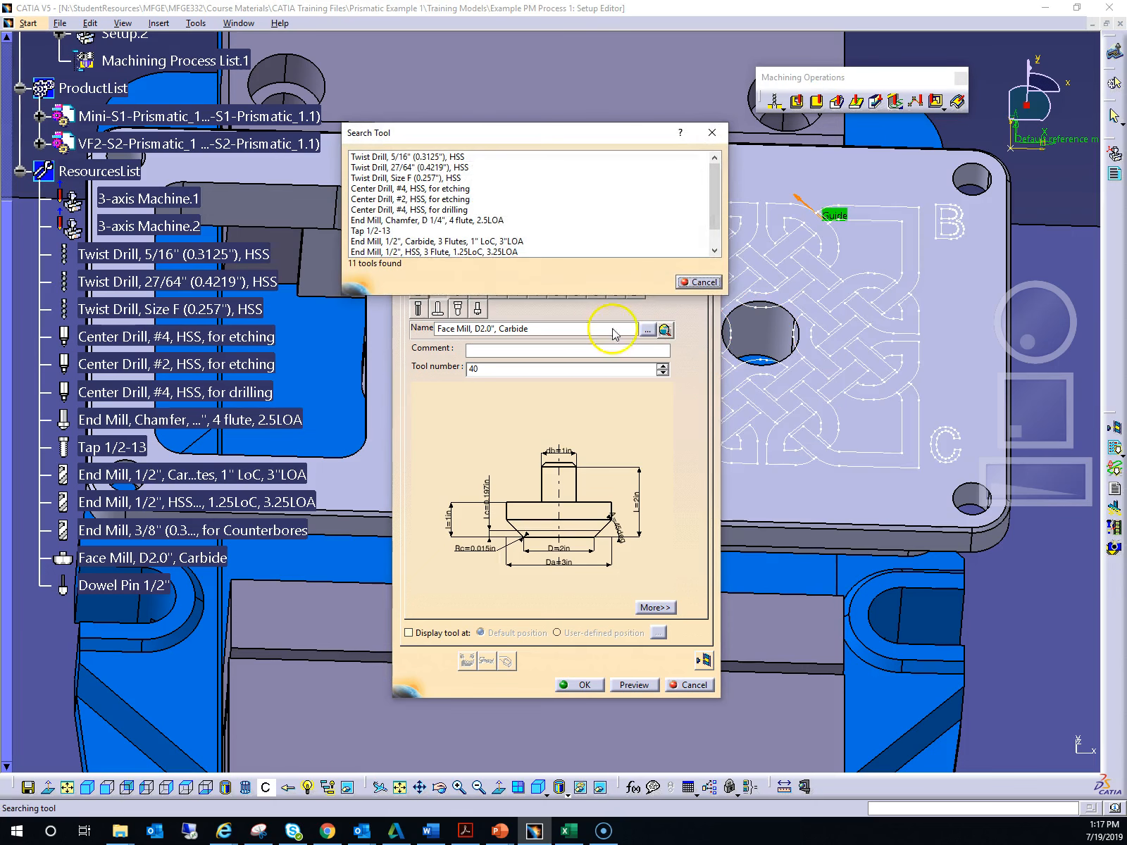
double_click(447, 189)
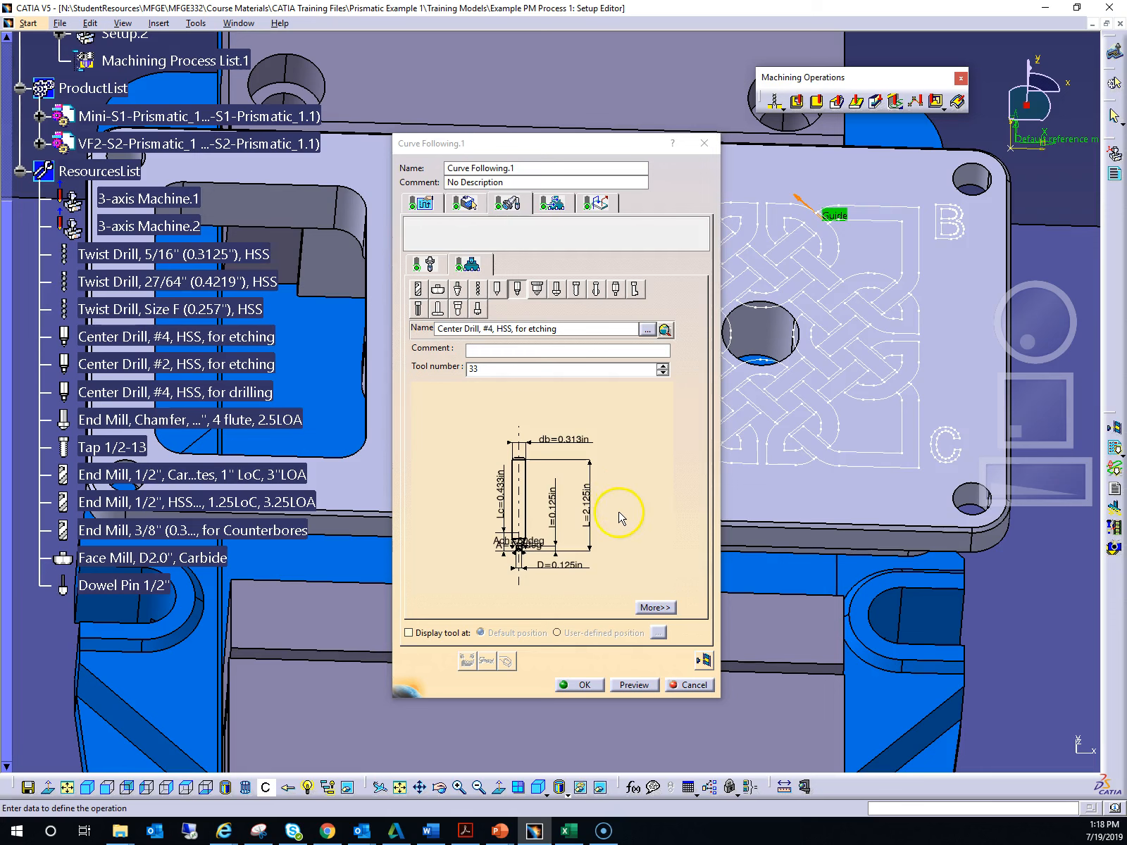
- Examine the center drill's geometry, technology and feeds and speeds parameters
mouse_move(620, 548)
middle_mouse_down()
mouse_move(629, 502)
mouse_move(618, 432)
mouse_move(624, 511)
mouse_move(622, 453)
middle_mouse_up()
mouse_move(581, 538)
middle_mouse_down()
mouse_move(613, 465)
mouse_move(603, 449)
middle_mouse_up()
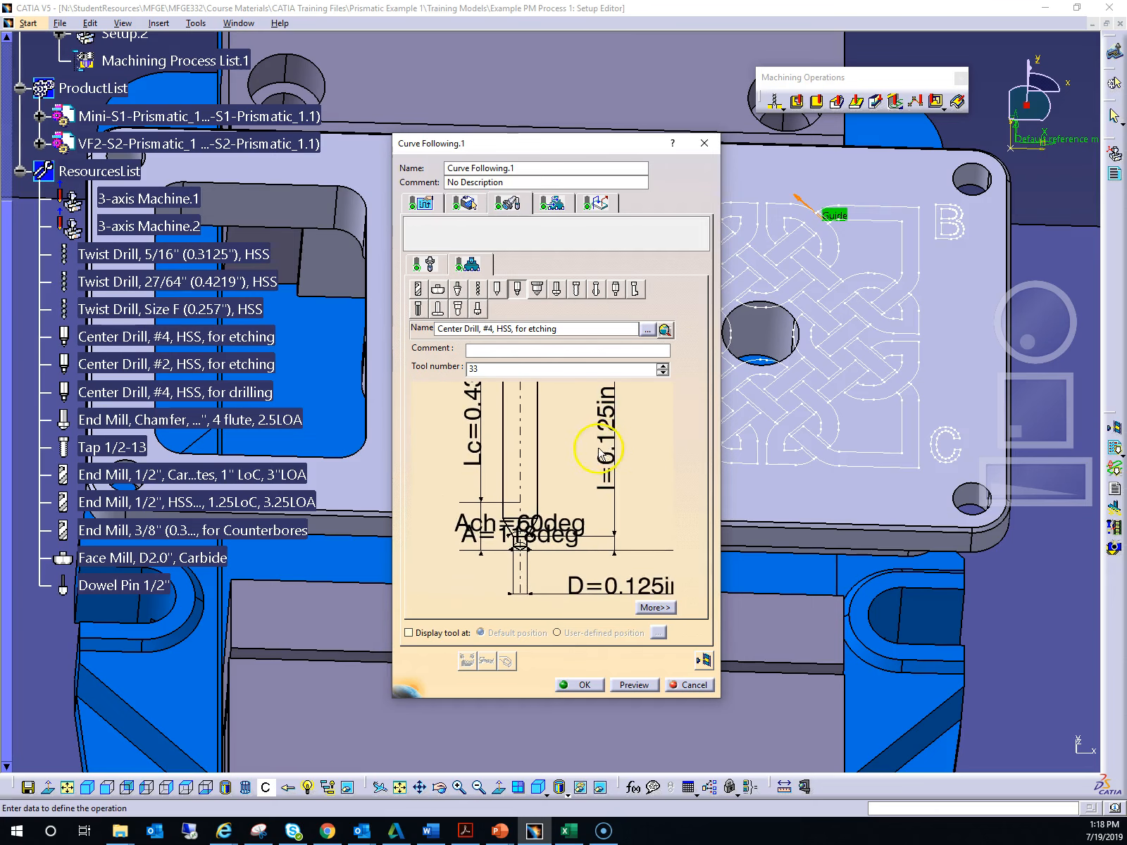
mouse_move(574, 501)
middle_mouse_down()
mouse_move(617, 457)
mouse_move(583, 422)
mouse_move(566, 434)
mouse_move(583, 486)
mouse_move(590, 450)
mouse_move(584, 507)
mouse_move(588, 493)
mouse_move(592, 513)
mouse_move(598, 485)
mouse_move(599, 506)
middle_mouse_up()
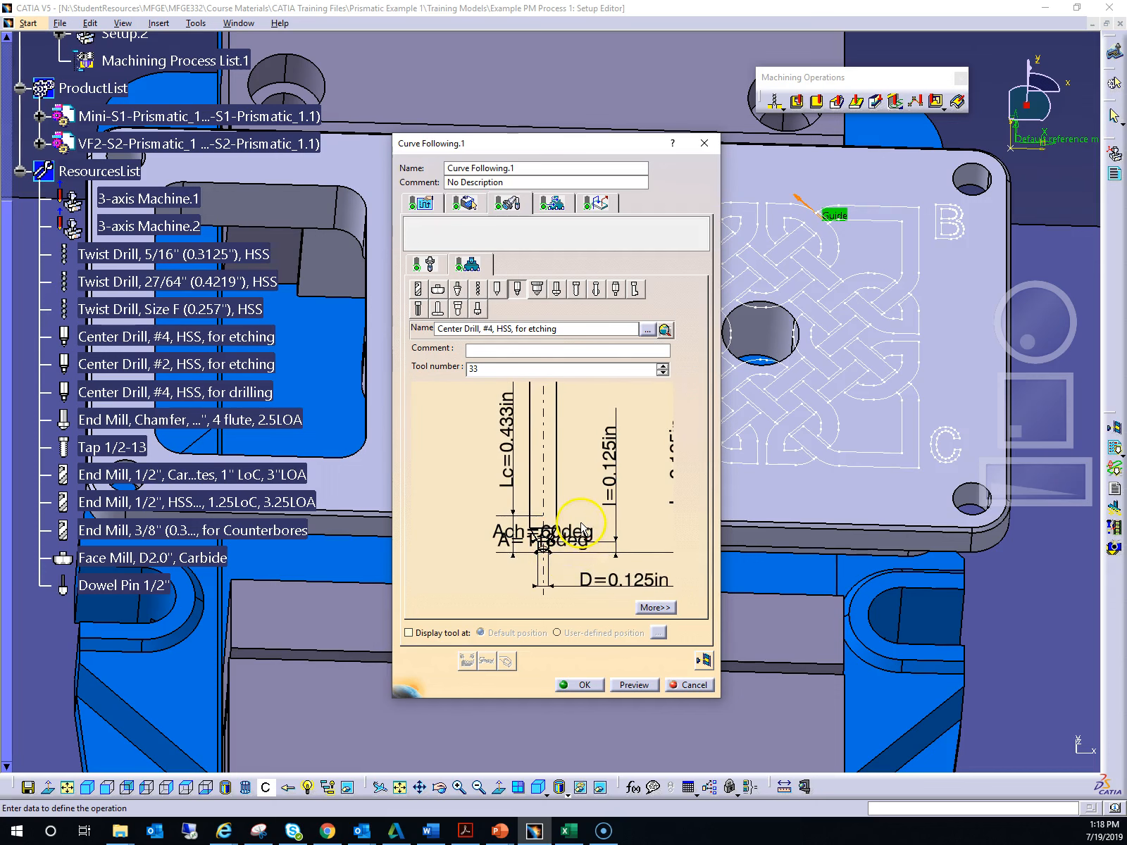
left_click(655, 607)
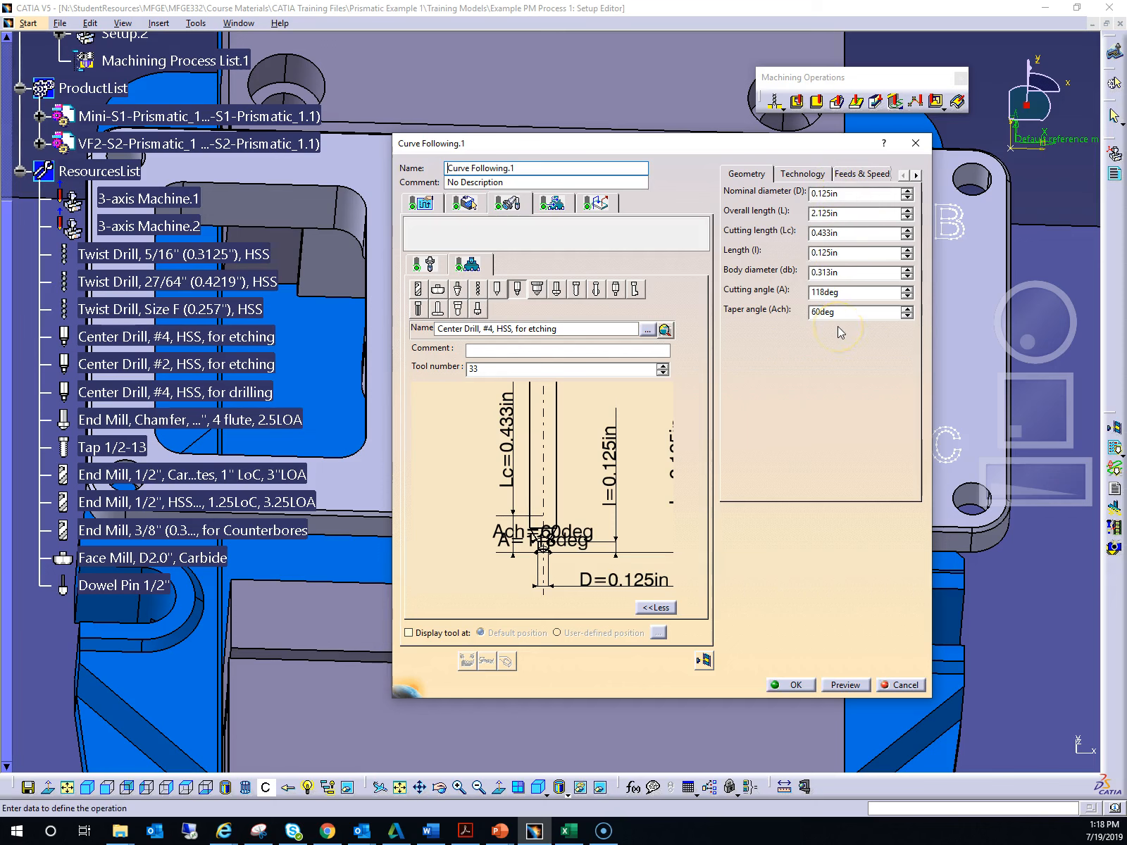
left_click(785, 179)
left_click(799, 176)
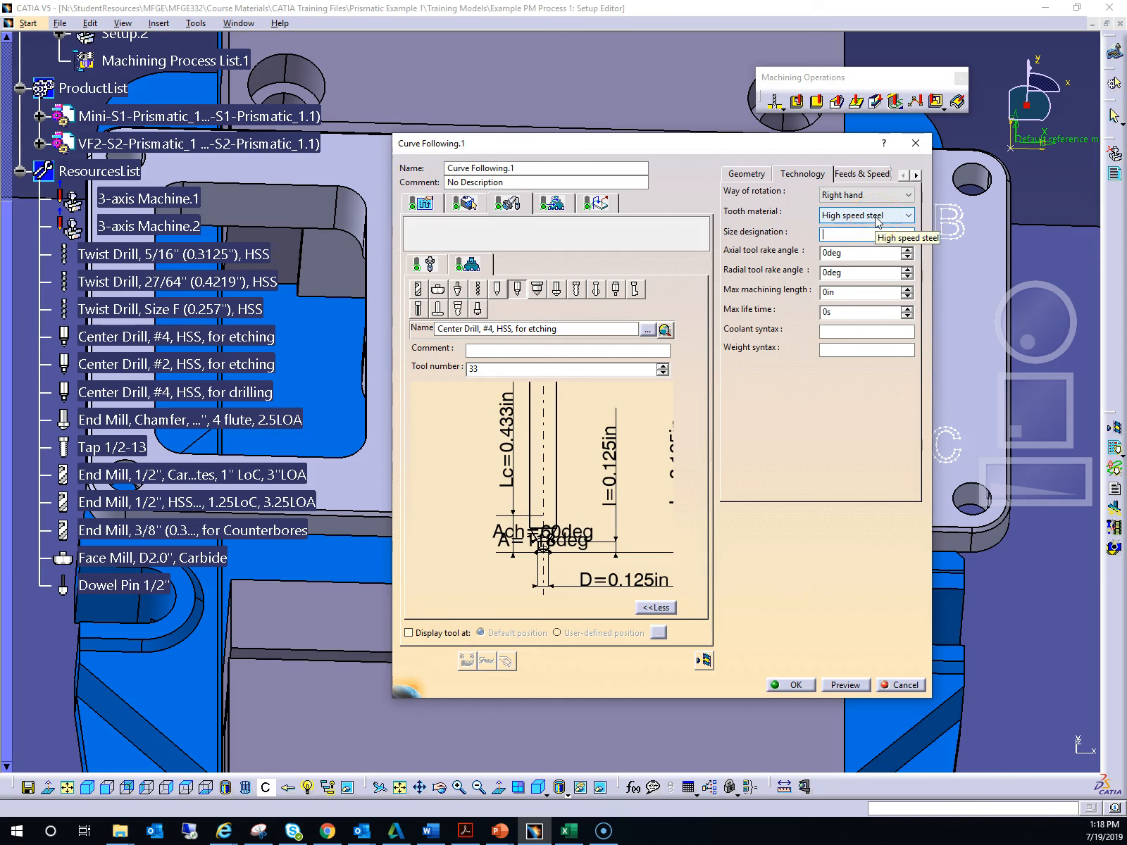
left_click(875, 197)
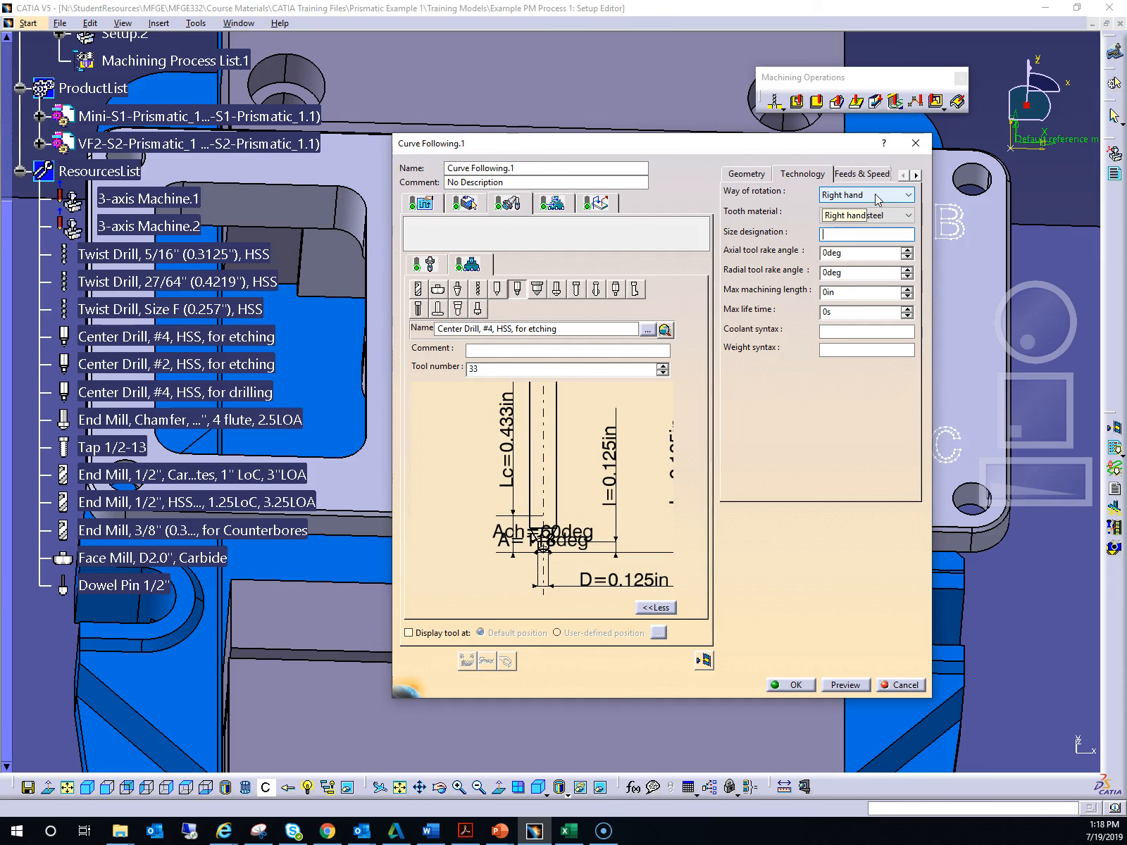
left_click(862, 175)
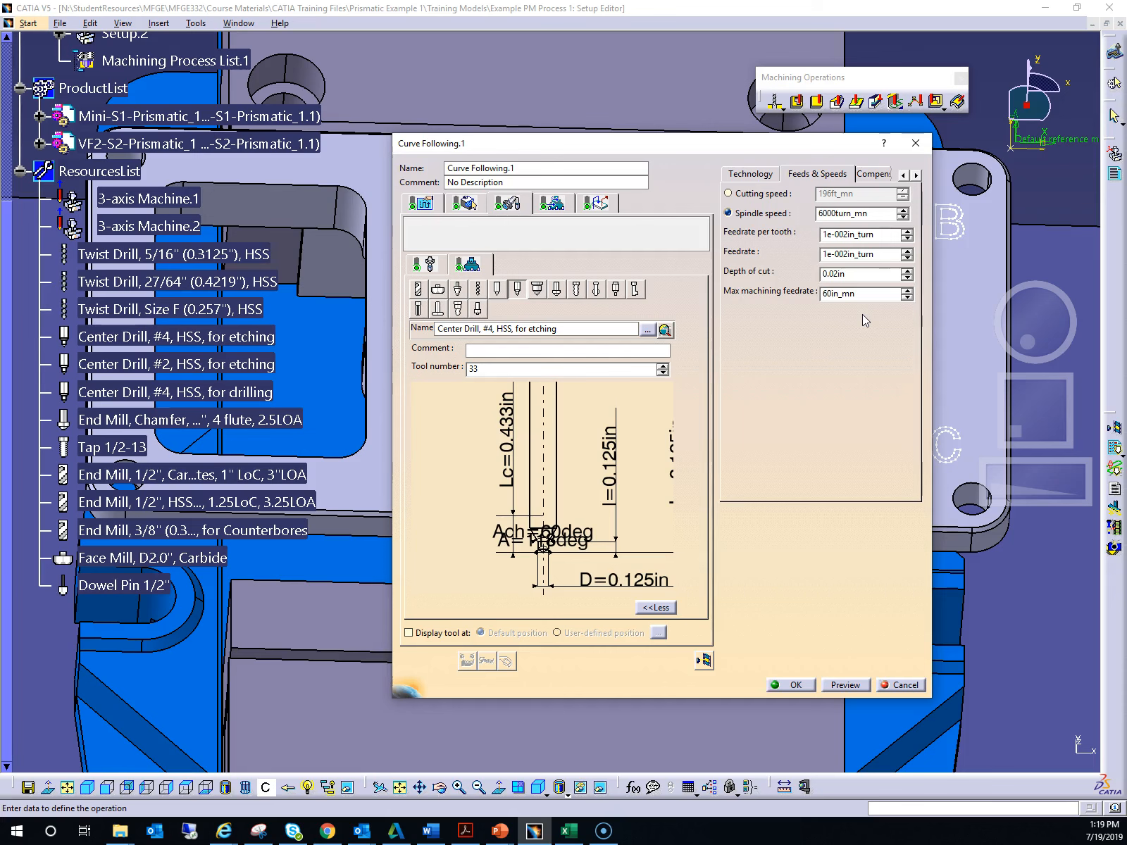
- Compare the operation's feedrate settings with the tool's feeds and speeds
left_click(804, 177)
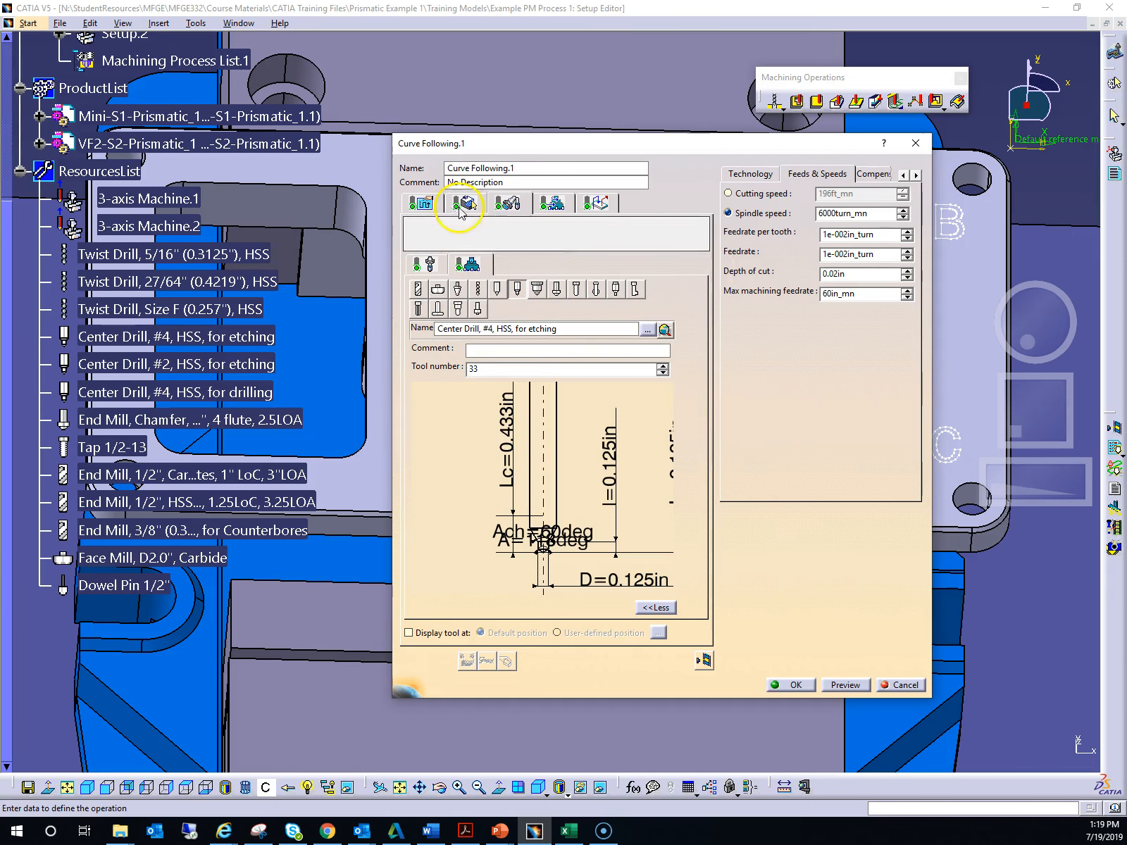
left_click(555, 205)
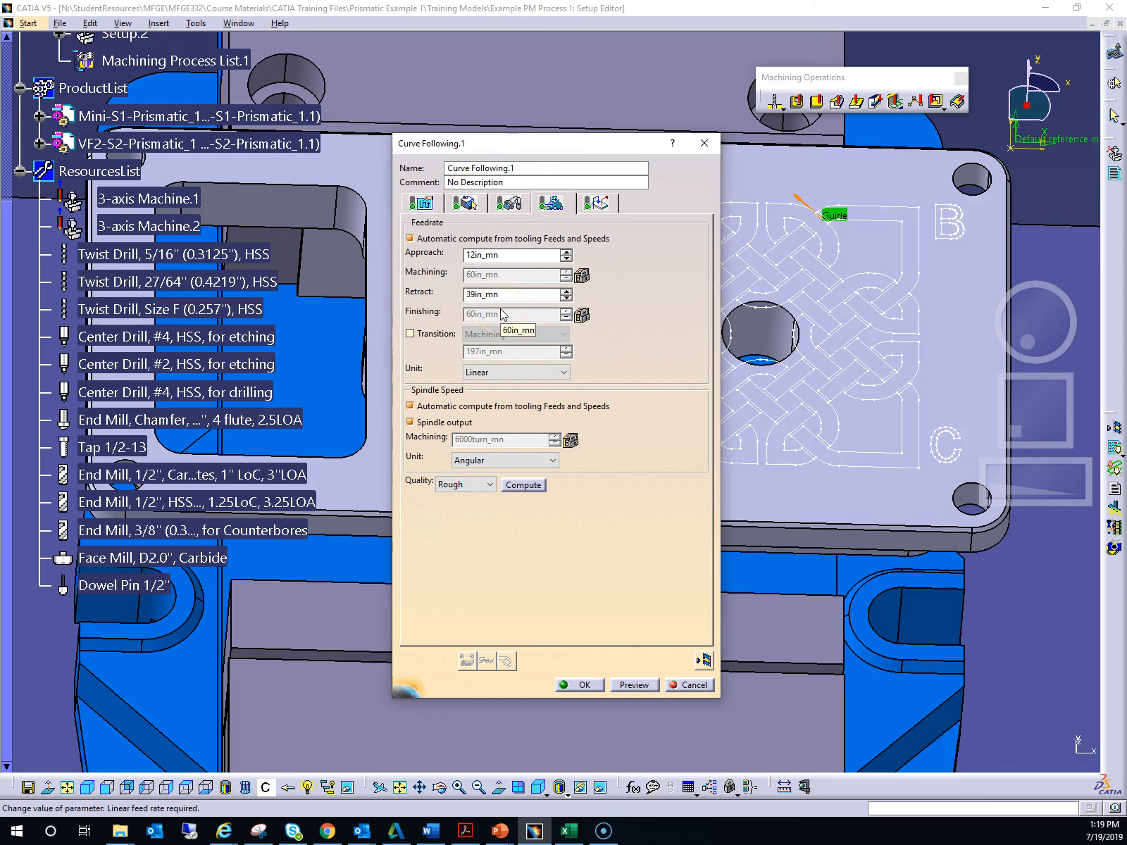
left_click(508, 204)
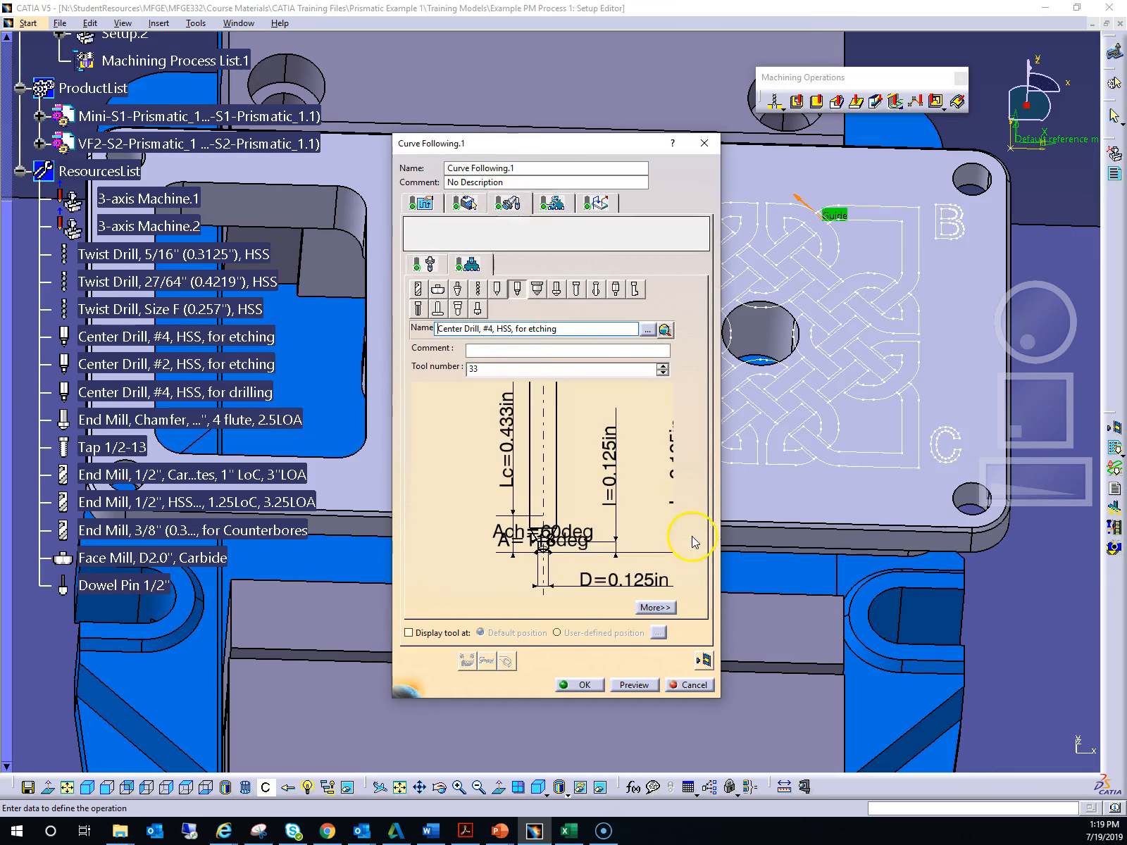
left_click(656, 610)
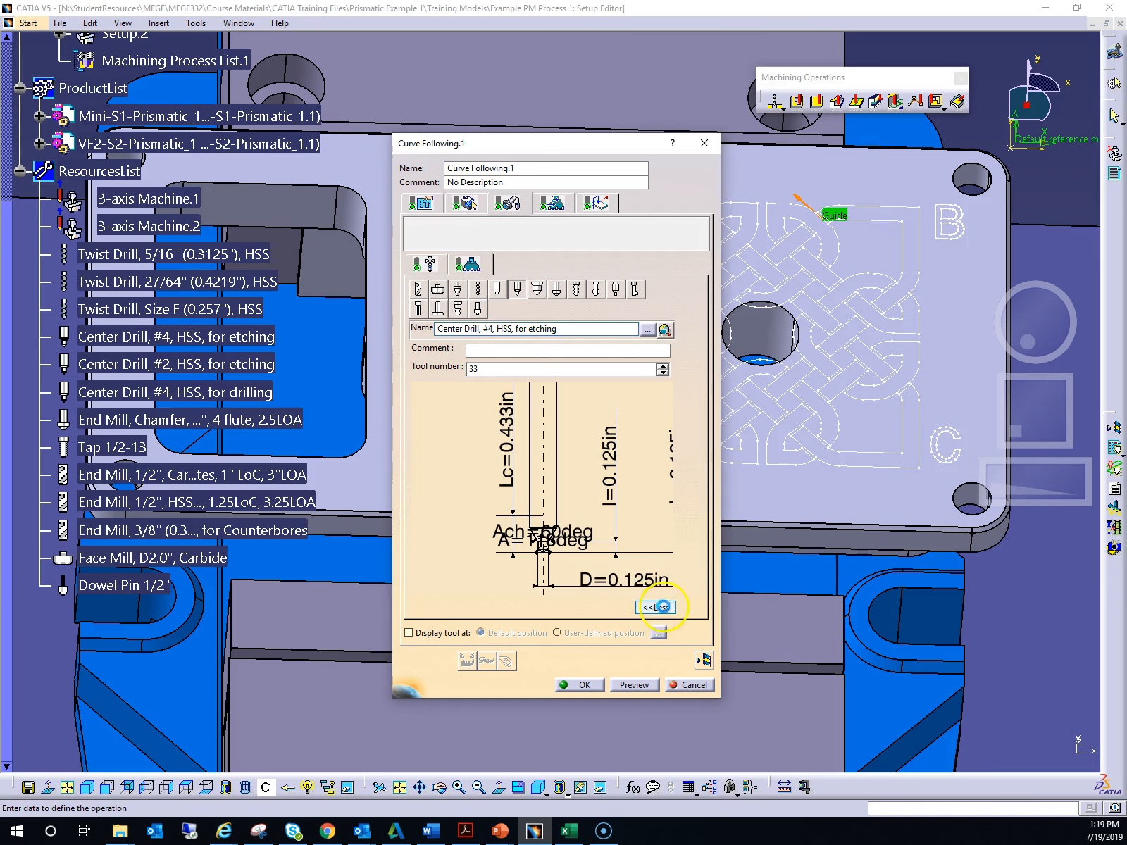
left_click(867, 180)
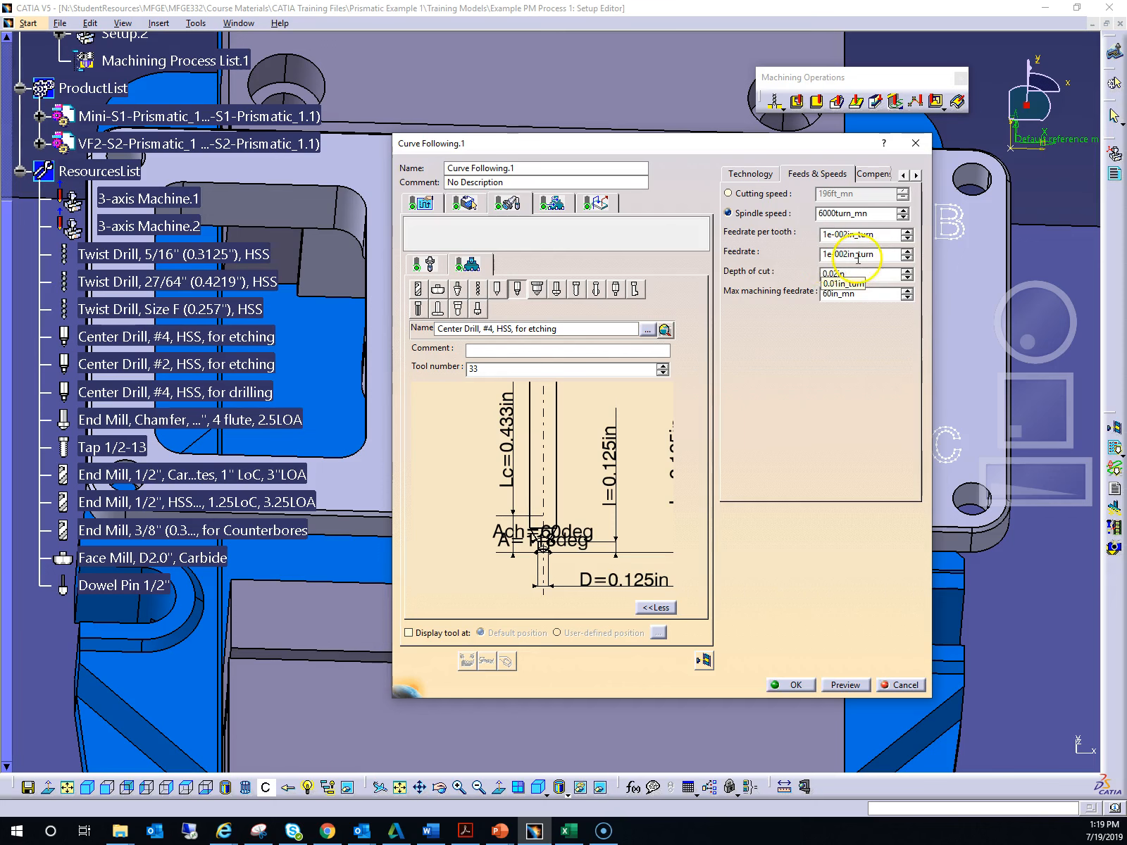
left_click(548, 205)
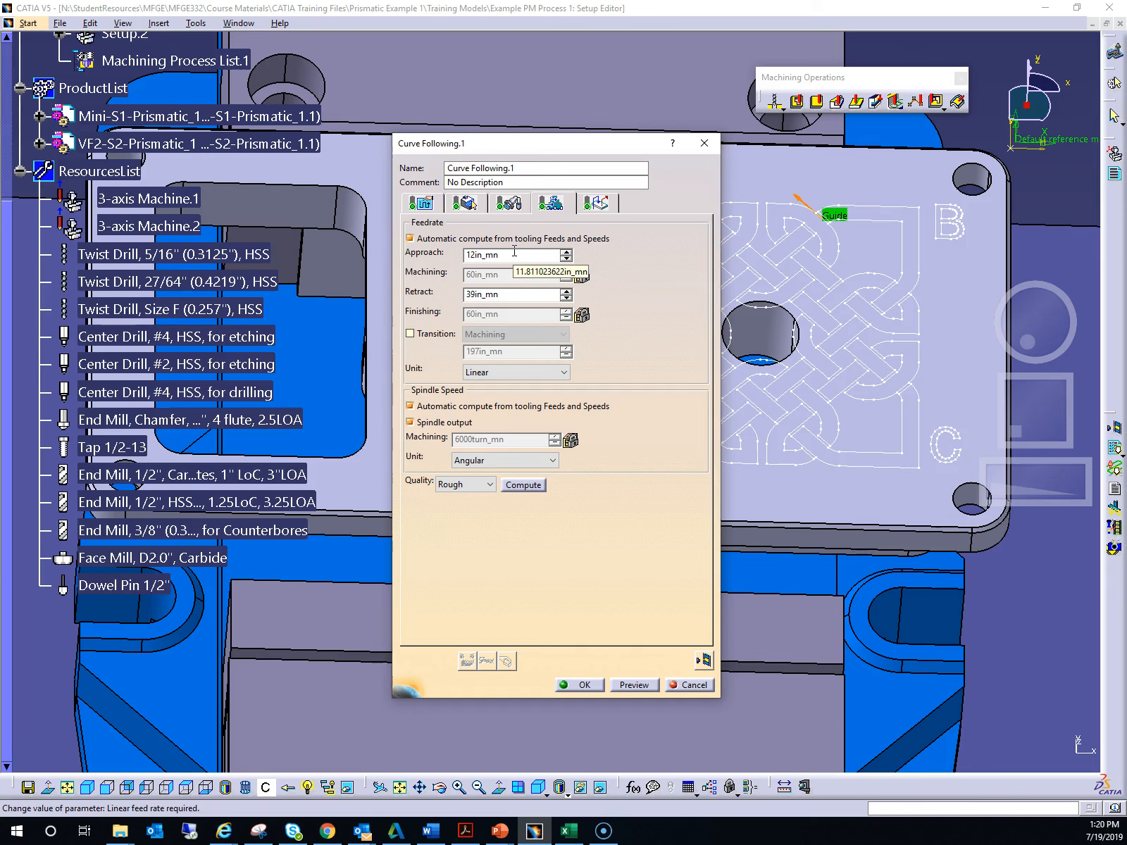
- Set the approach feedrate to 15 in_mn and the retract feedrate to 60 in_mn
left_click(511, 294)
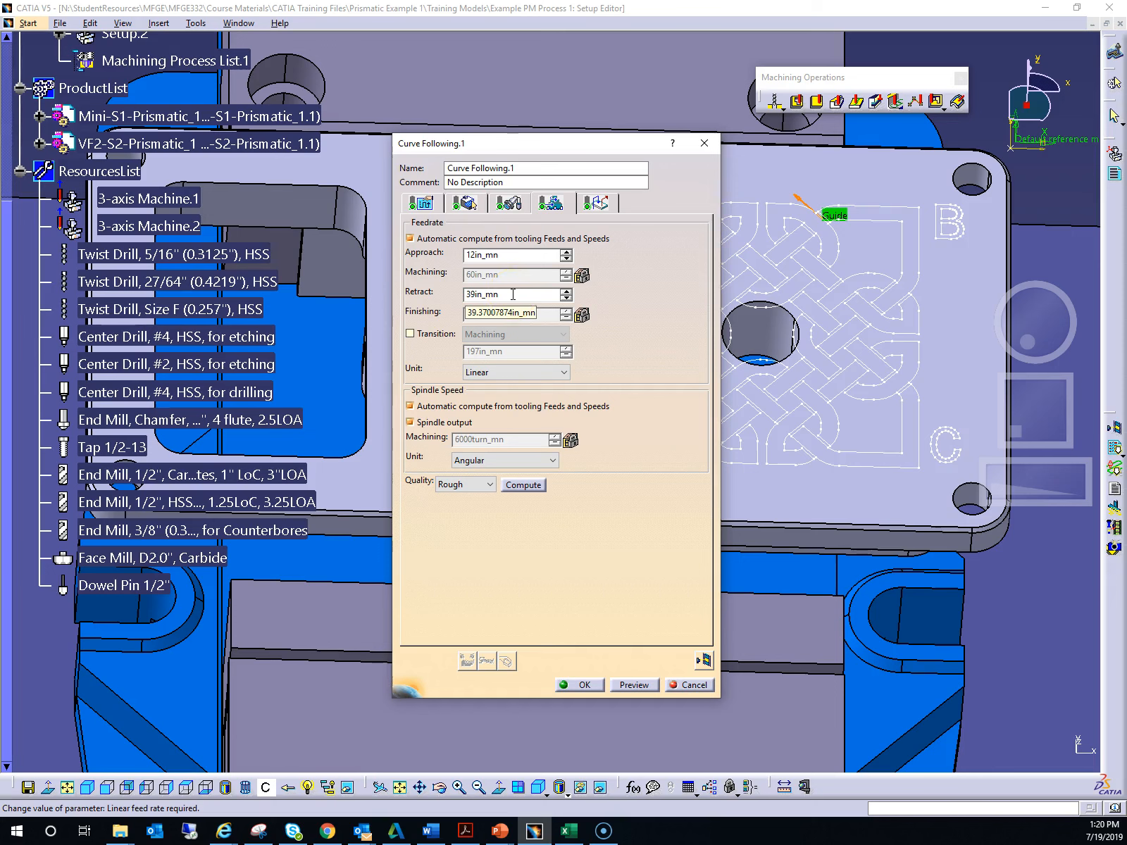
left_click(473, 255)
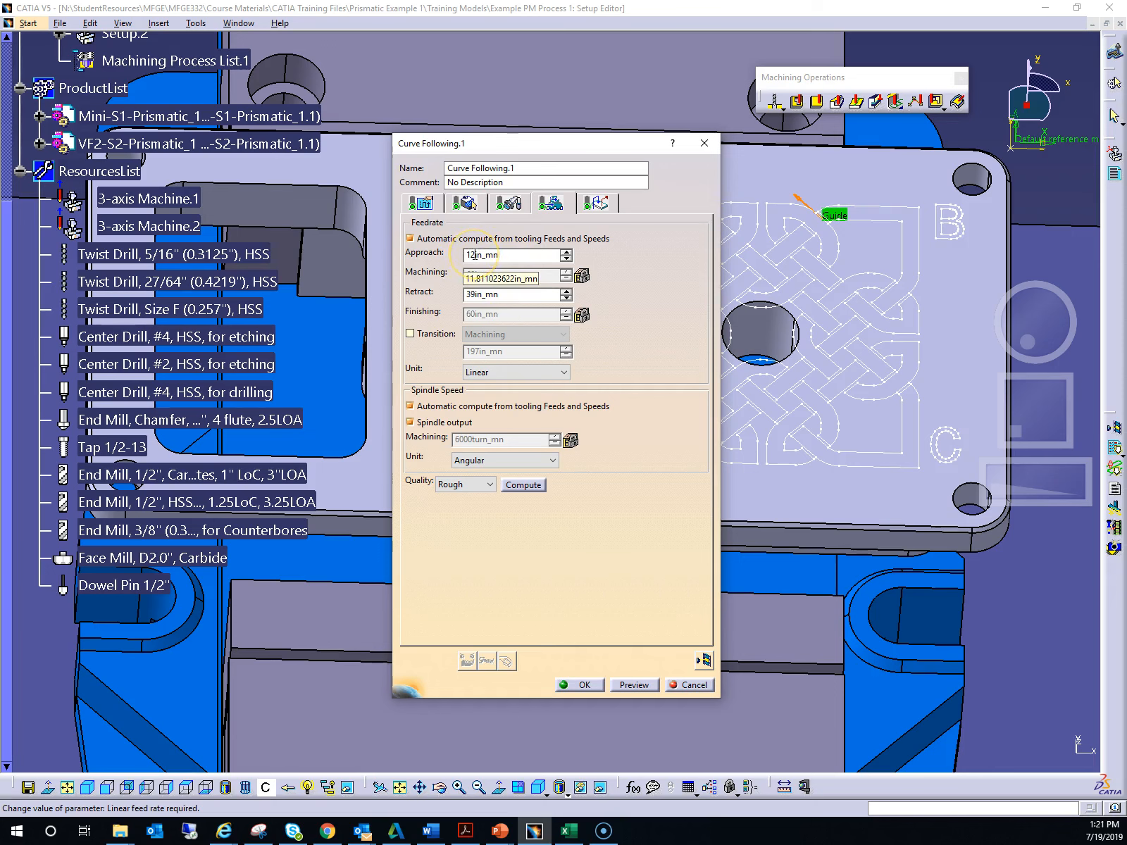
left_click_drag(475, 255, 464, 255)
type("15")
left_click(467, 304)
left_click(473, 294)
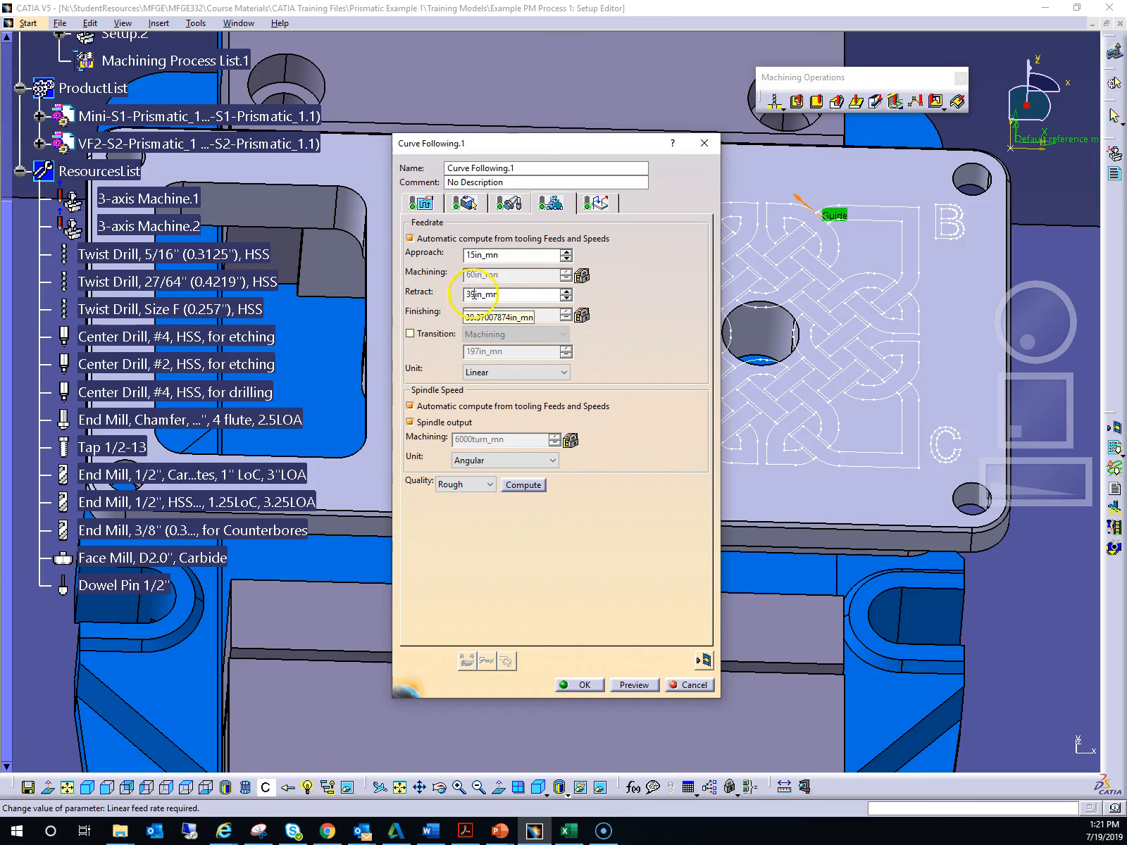
left_click_drag(473, 294, 470, 295)
type("60")
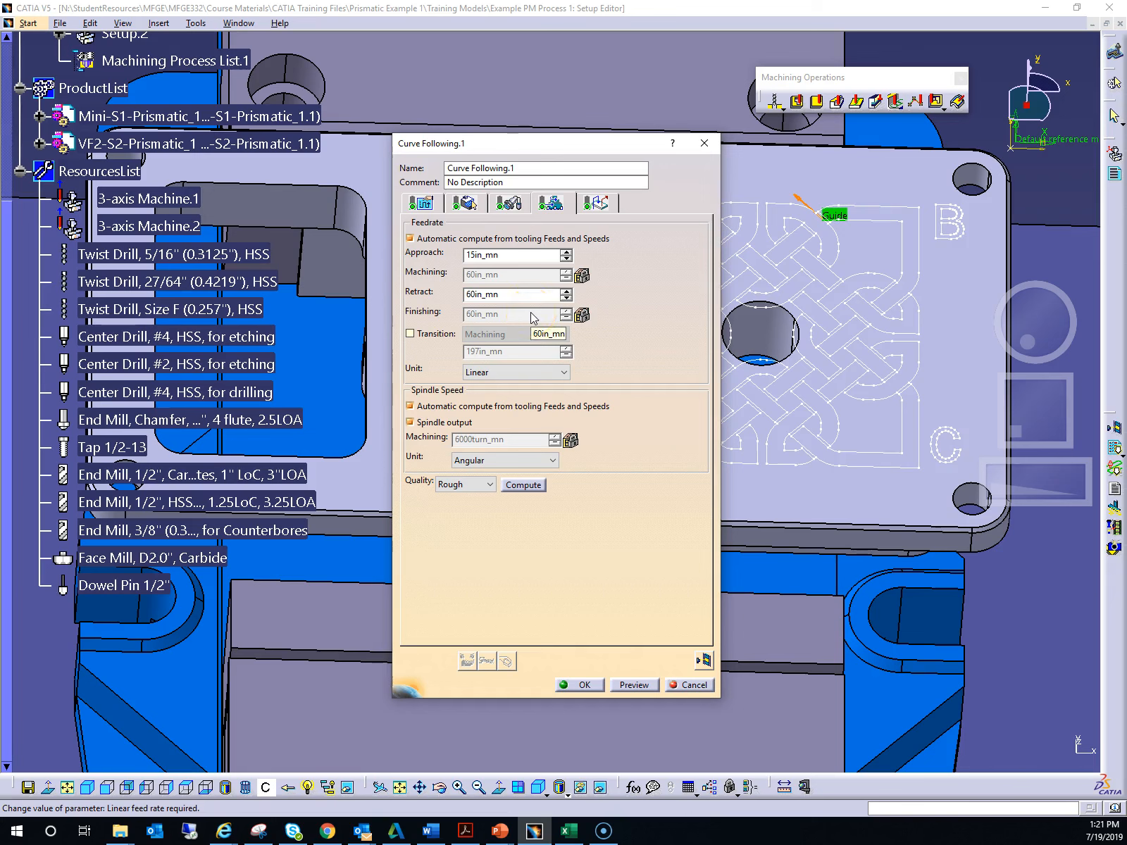
- Toggle the automatic feedrate compute from tooling Feeds and Speeds off and back on
left_click(409, 240)
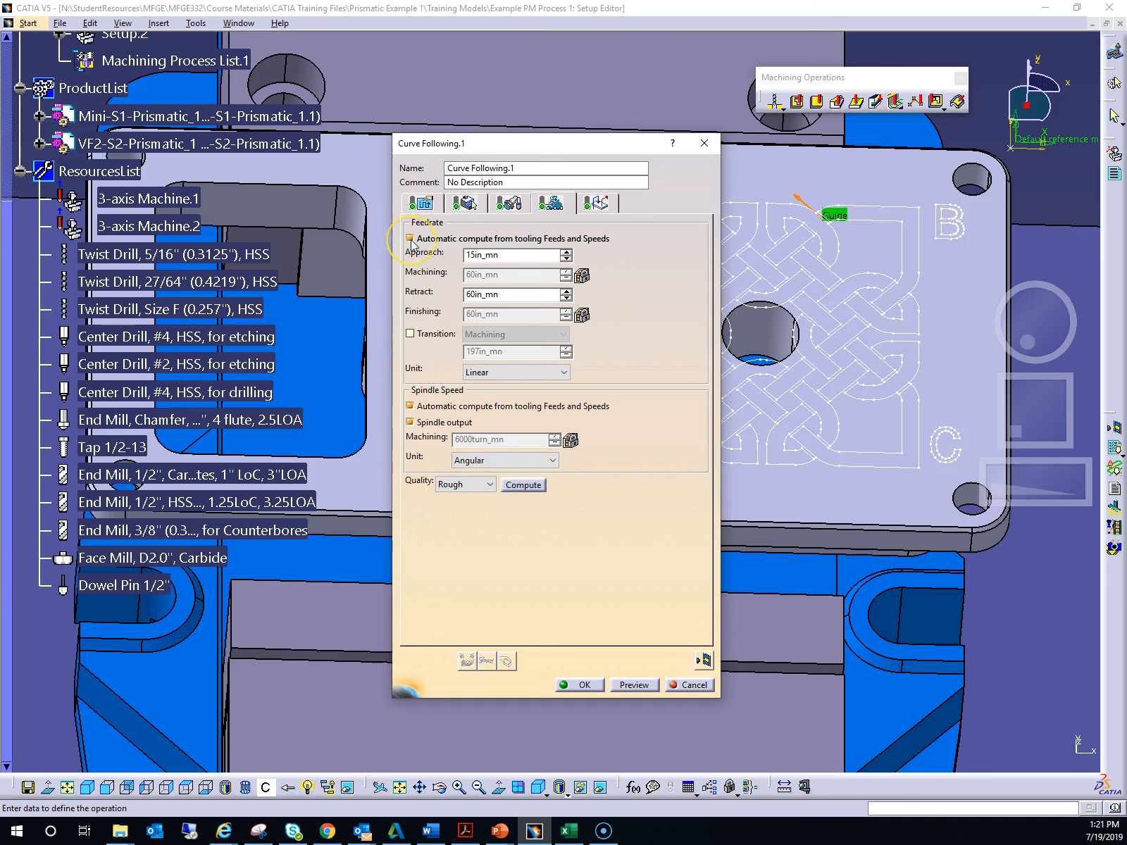
left_click(409, 407)
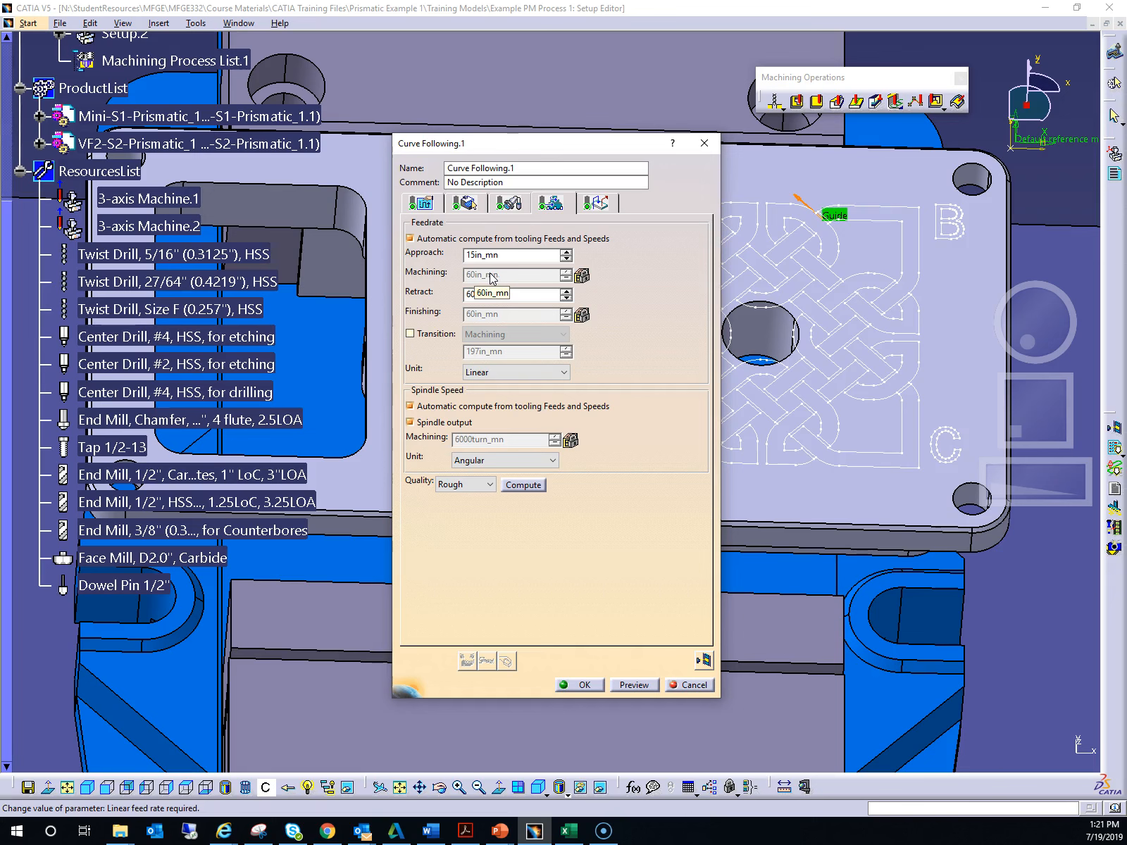
left_click(409, 240)
left_click(409, 239)
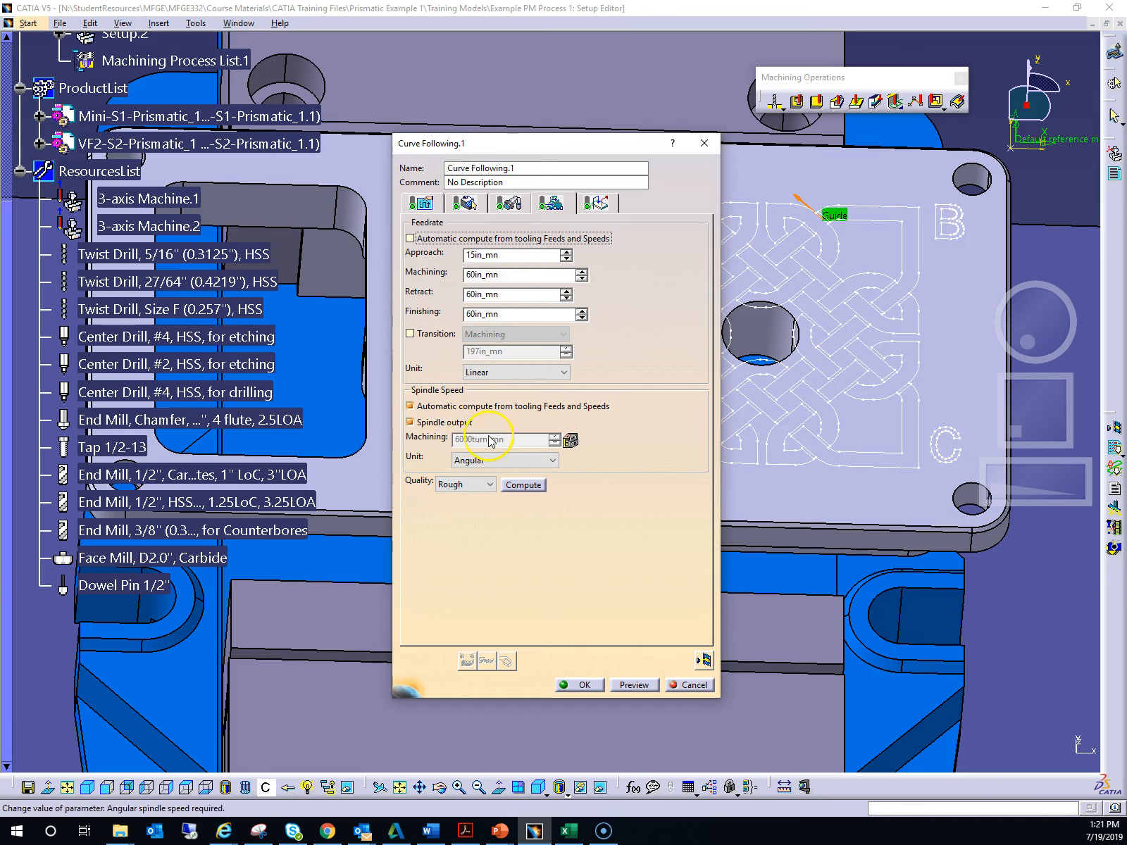
left_click(409, 238)
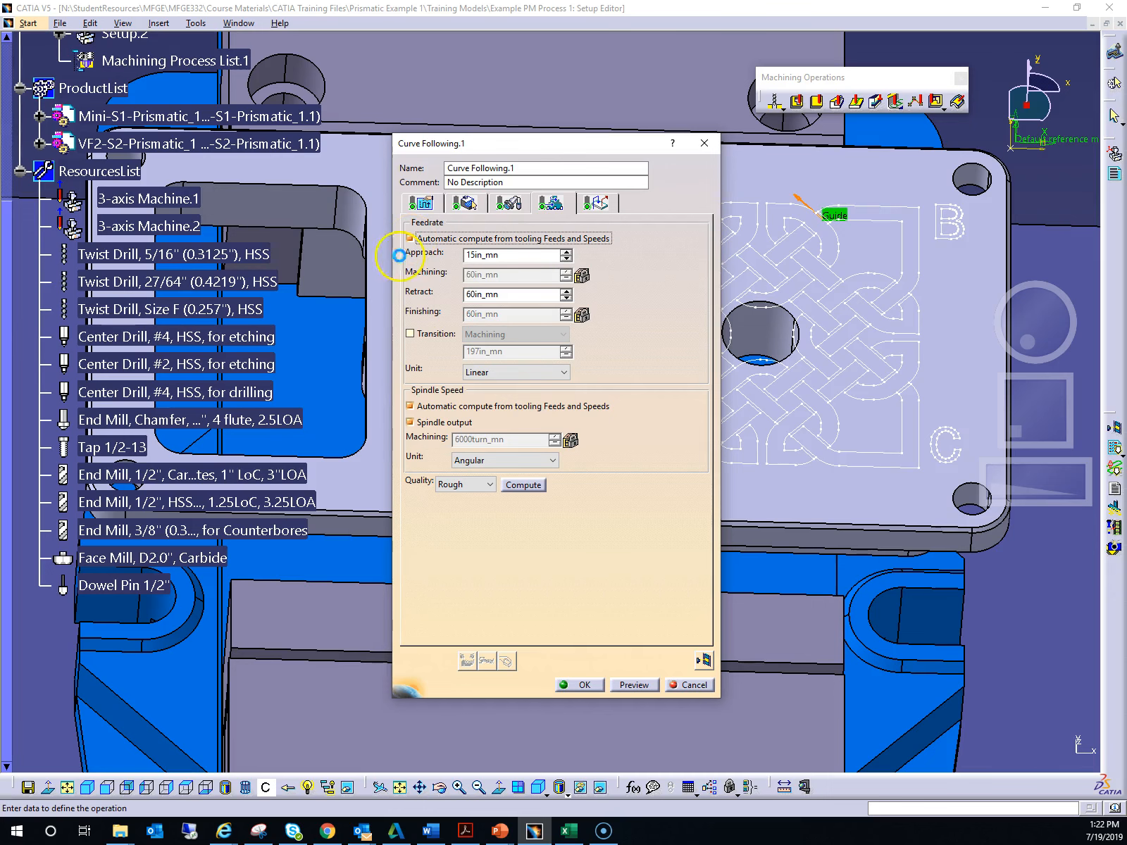
- Save the active document
left_click(30, 787)
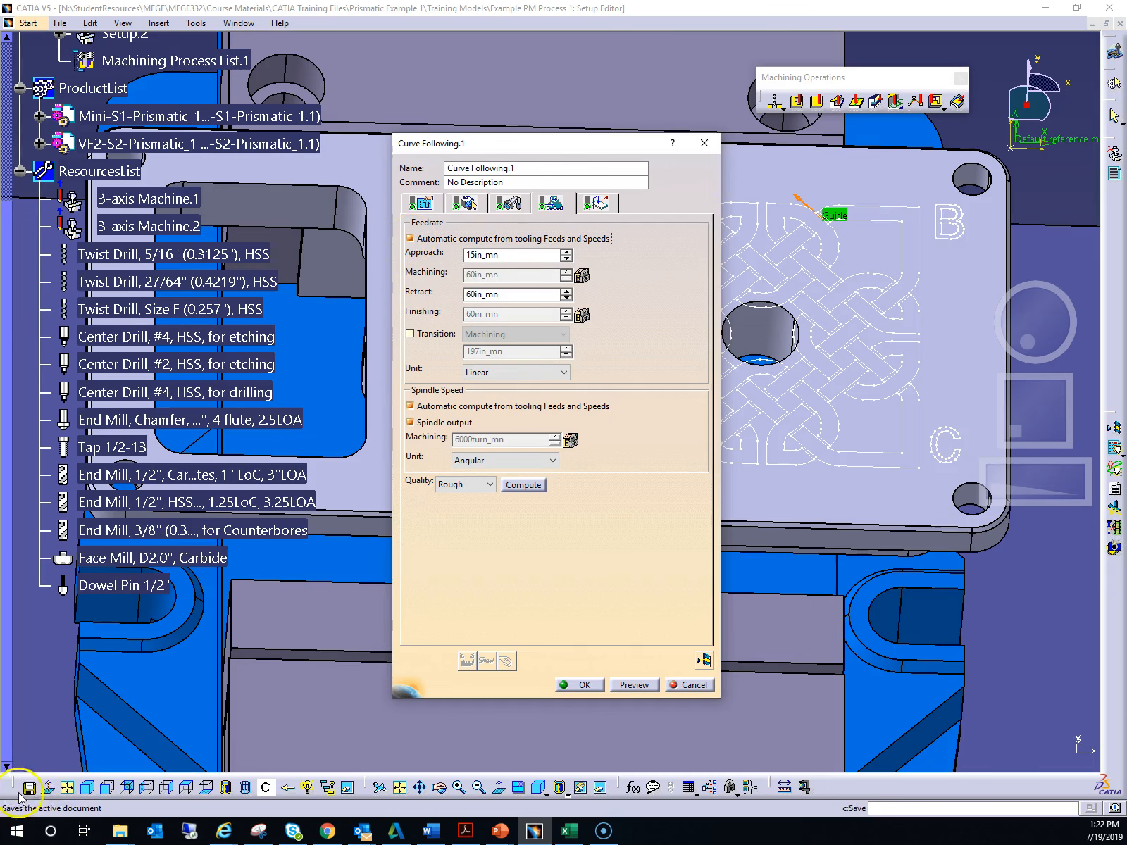